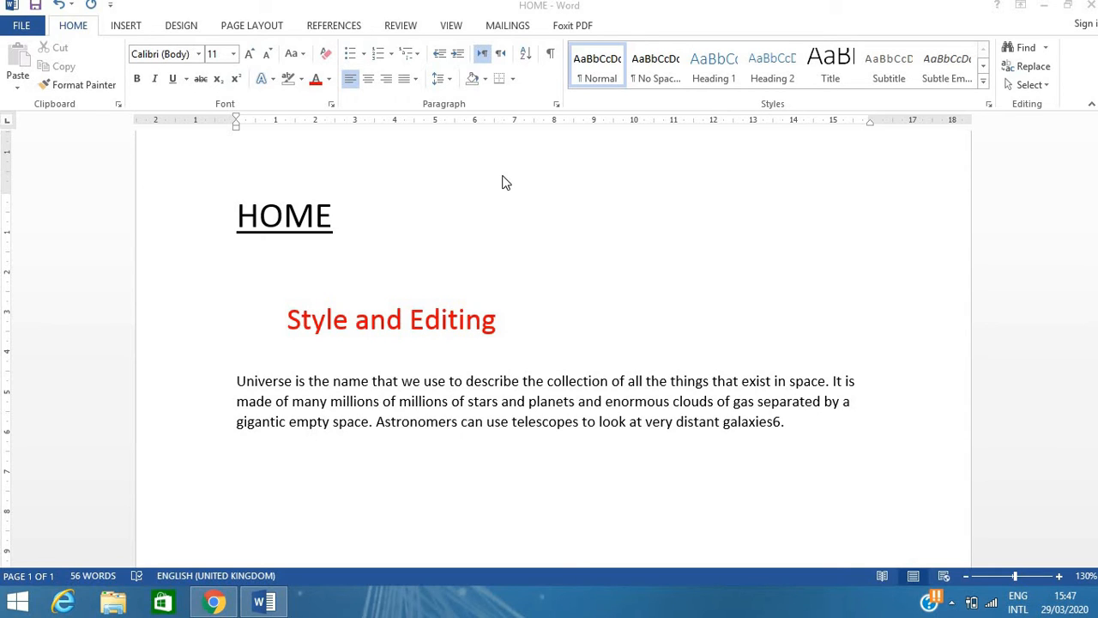
click(242, 387)
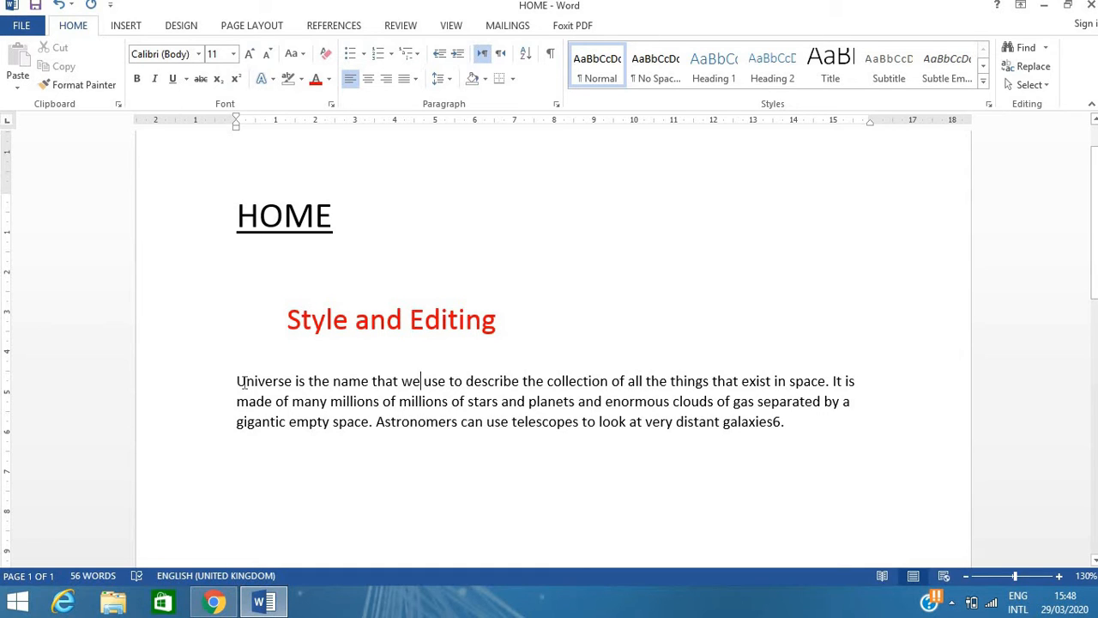
drag(239, 382, 873, 446)
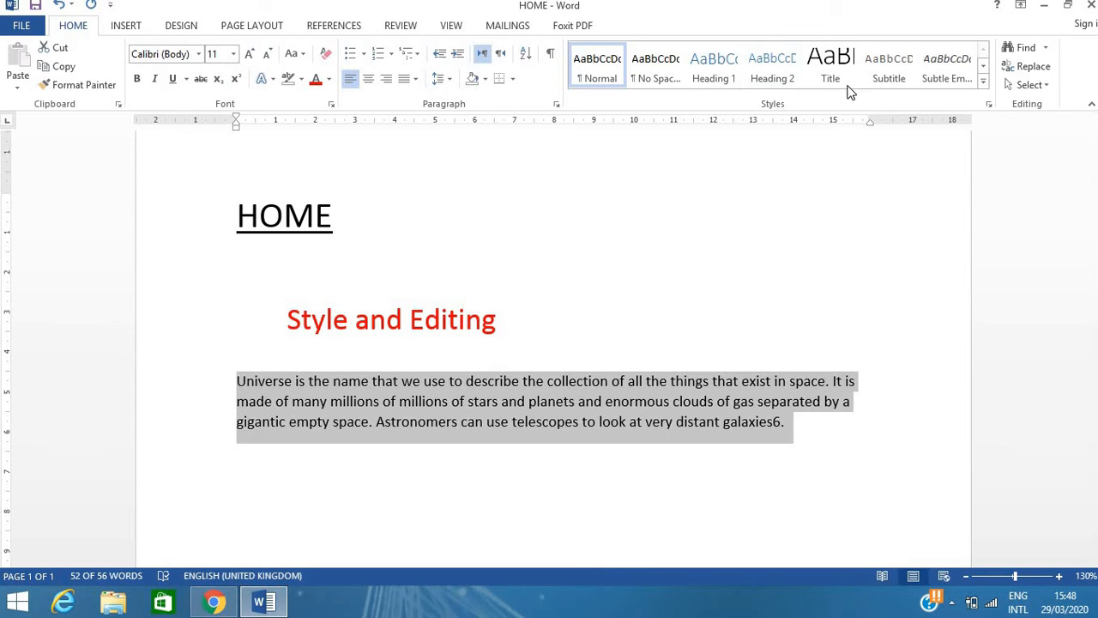
click(1063, 127)
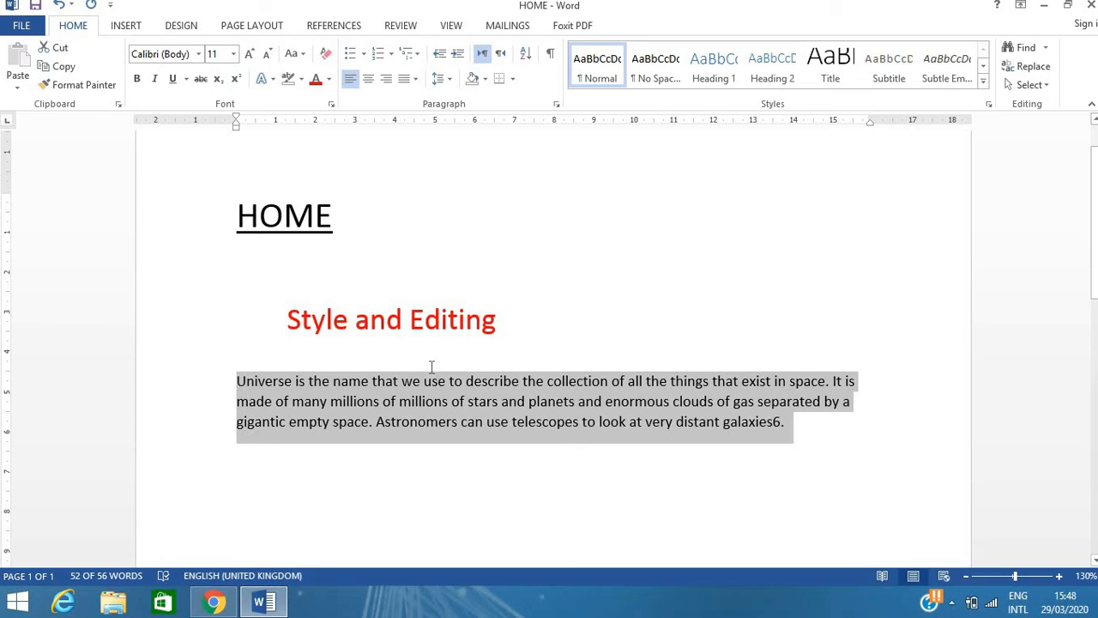
click(380, 366)
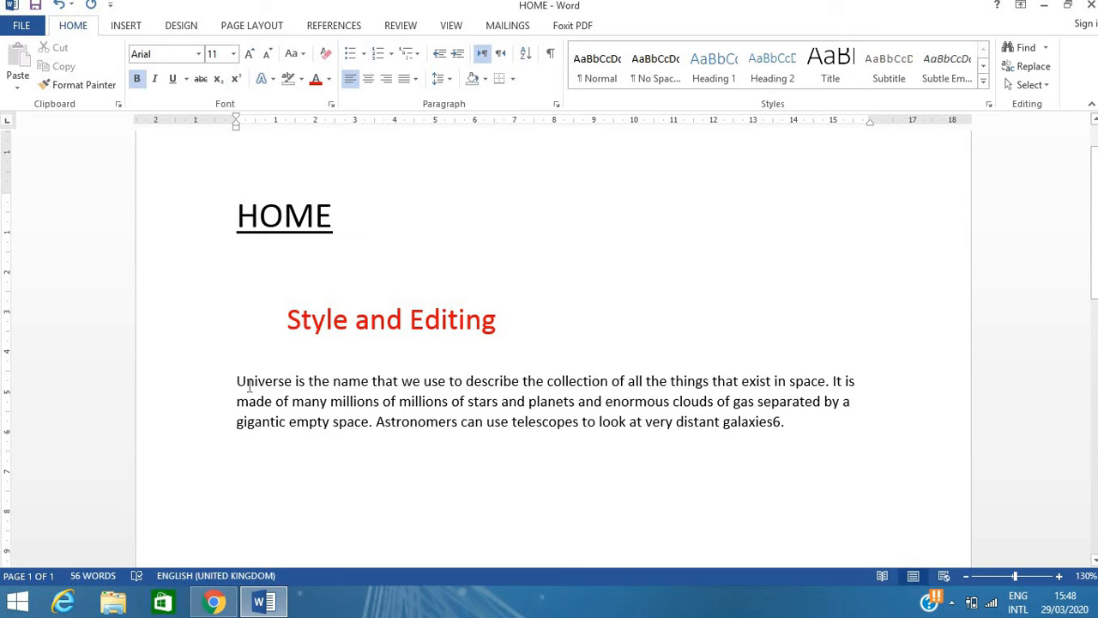
drag(237, 380, 713, 422)
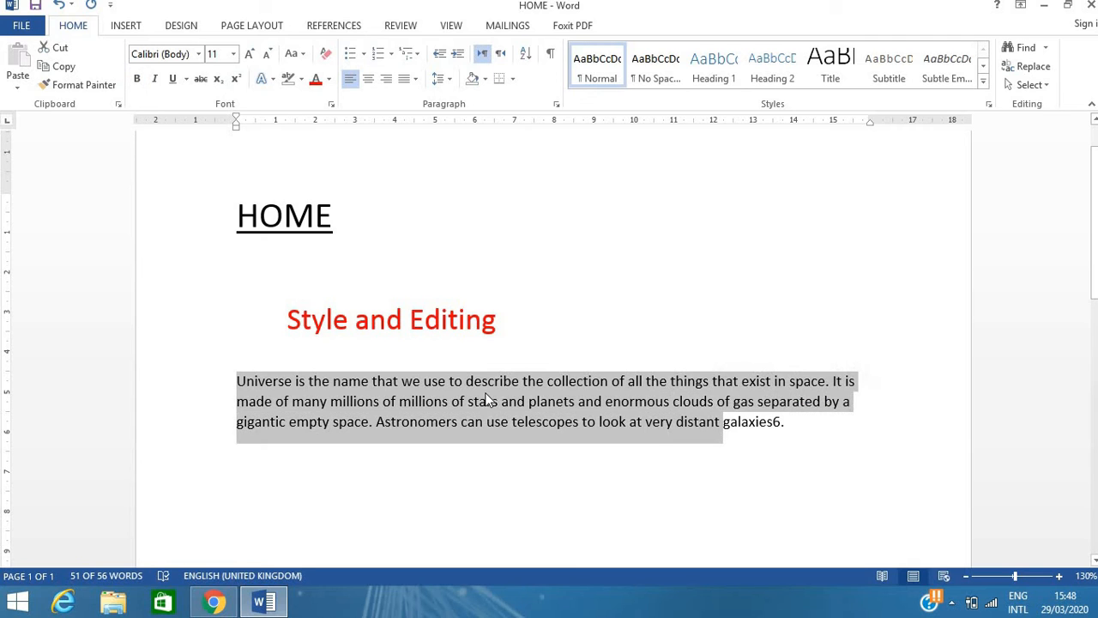
click(487, 400)
- Start a new style named Style100 based on the paragraph about the universe and open its full formatting settings
drag(235, 381, 885, 436)
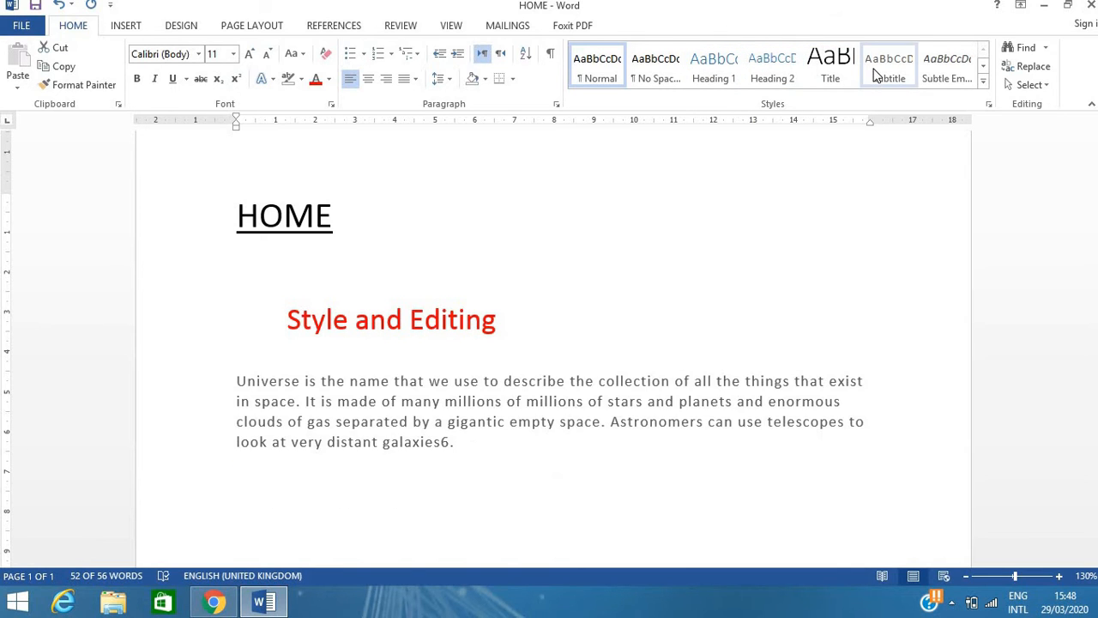
click(984, 84)
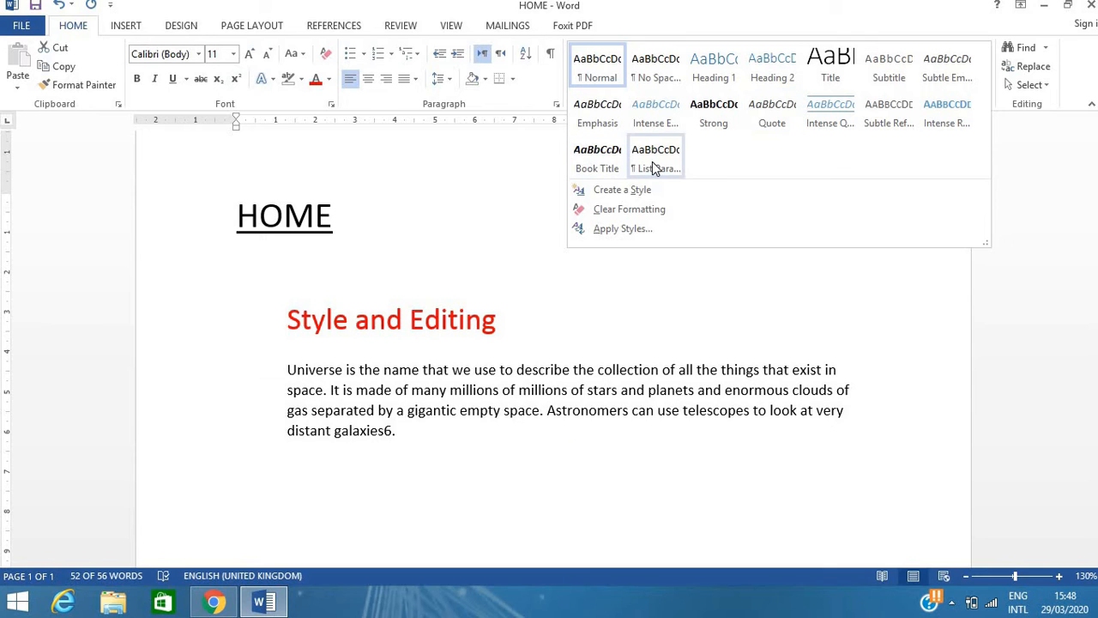
click(630, 191)
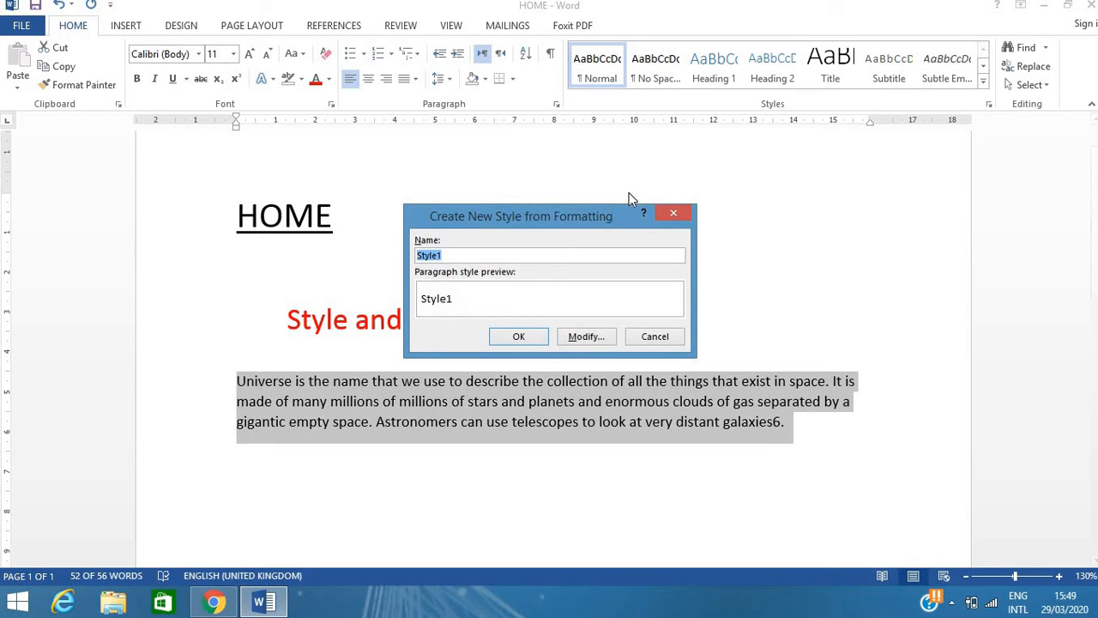
click(498, 256)
click(582, 337)
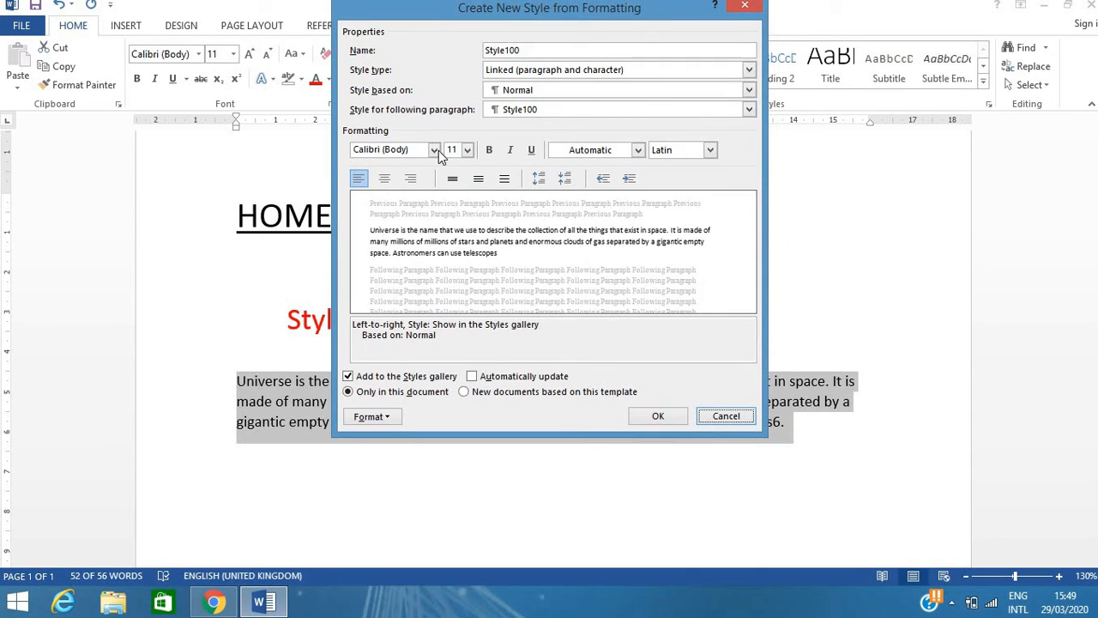
- Format Style100 with the ESRI Conservation font in bold yellow and save the style
click(438, 150)
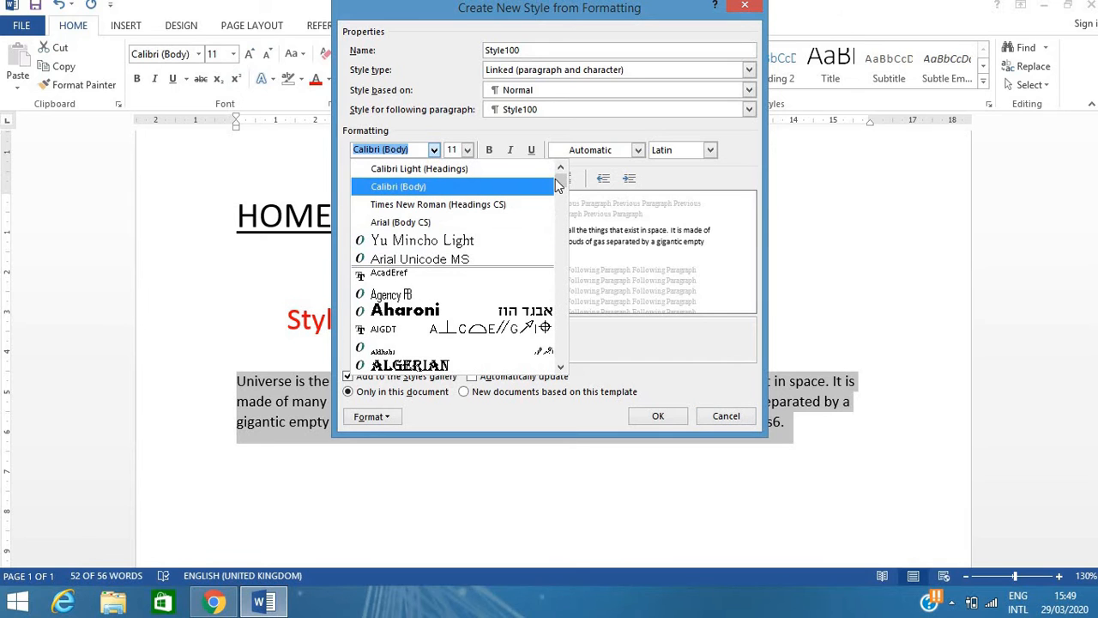
drag(558, 185, 560, 235)
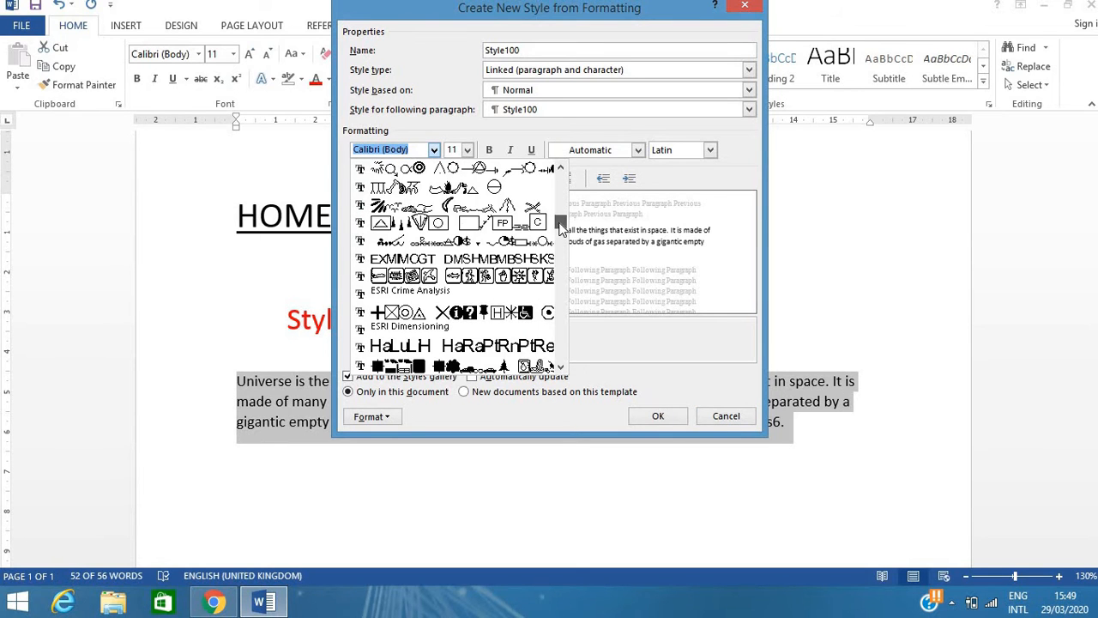
click(464, 275)
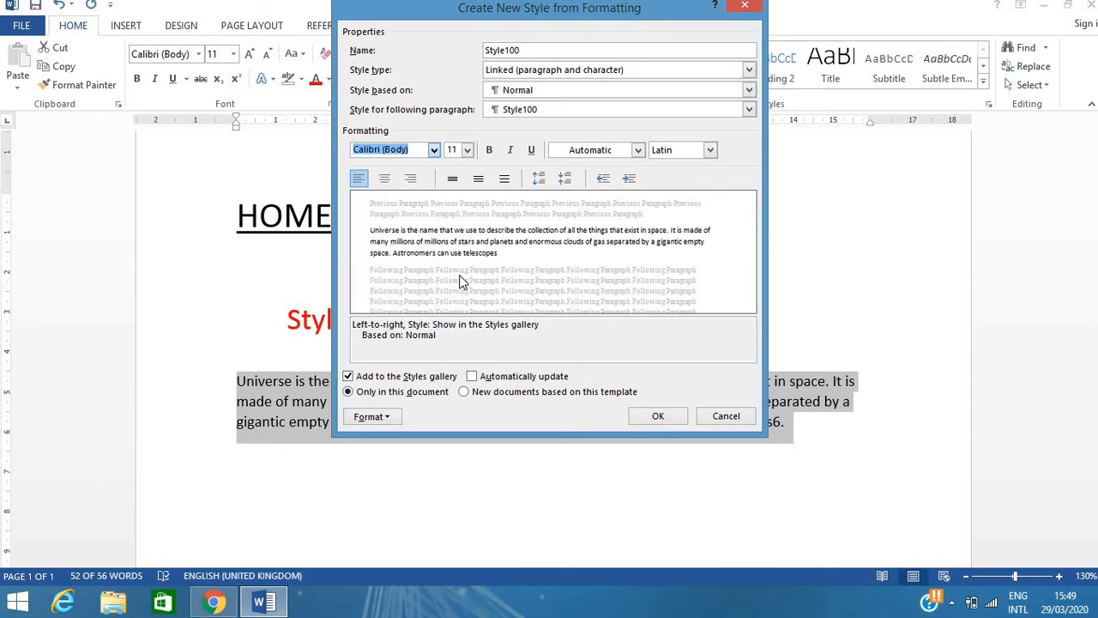
click(491, 150)
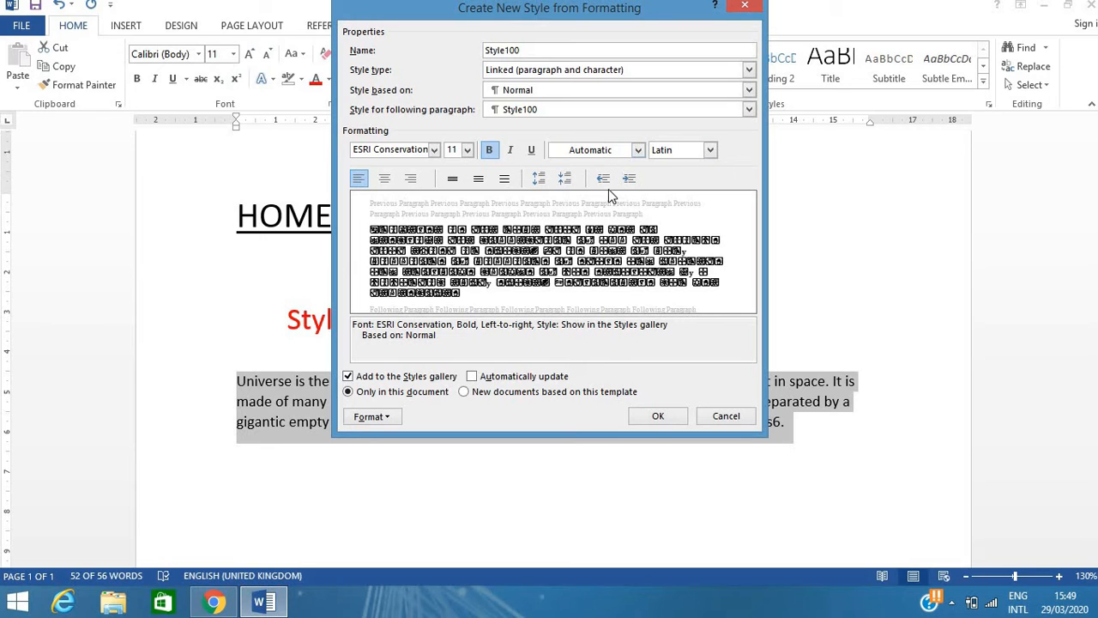
click(639, 151)
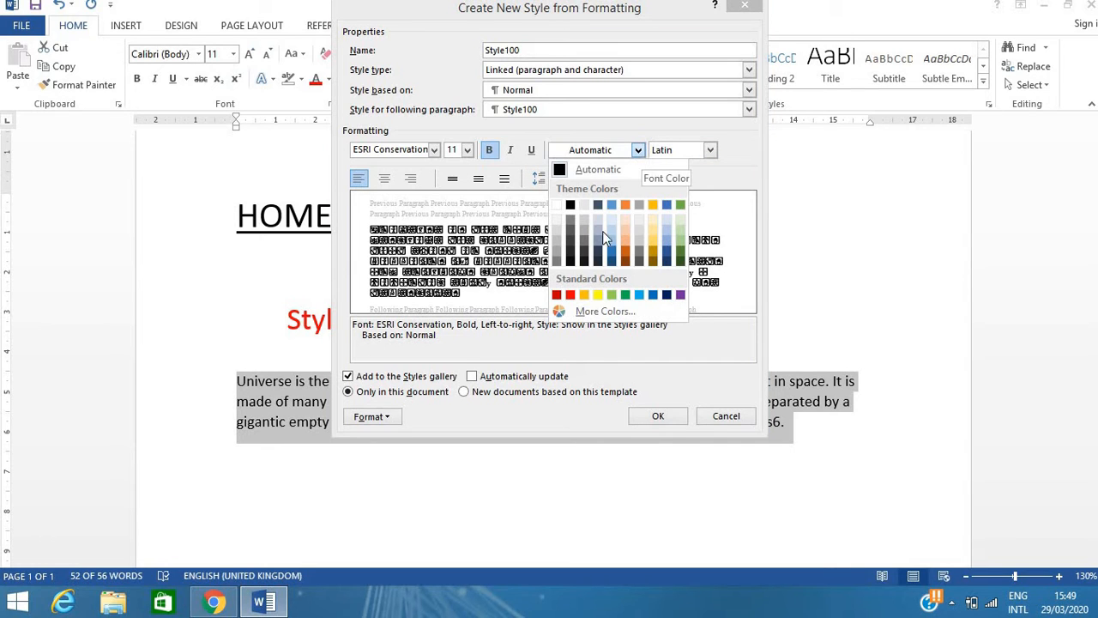
click(598, 295)
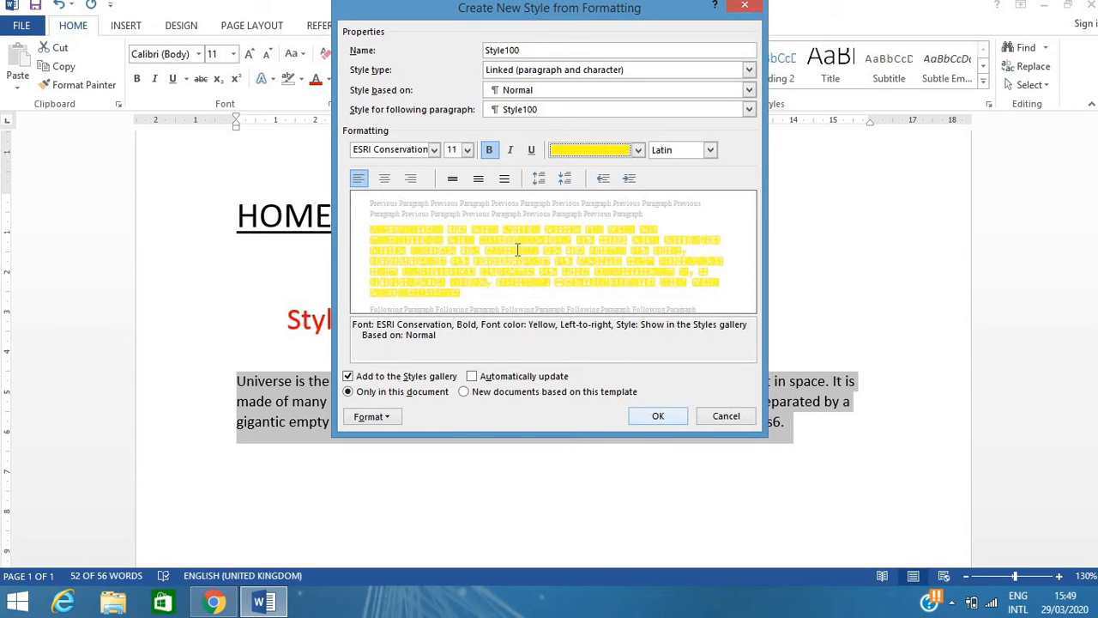
click(378, 417)
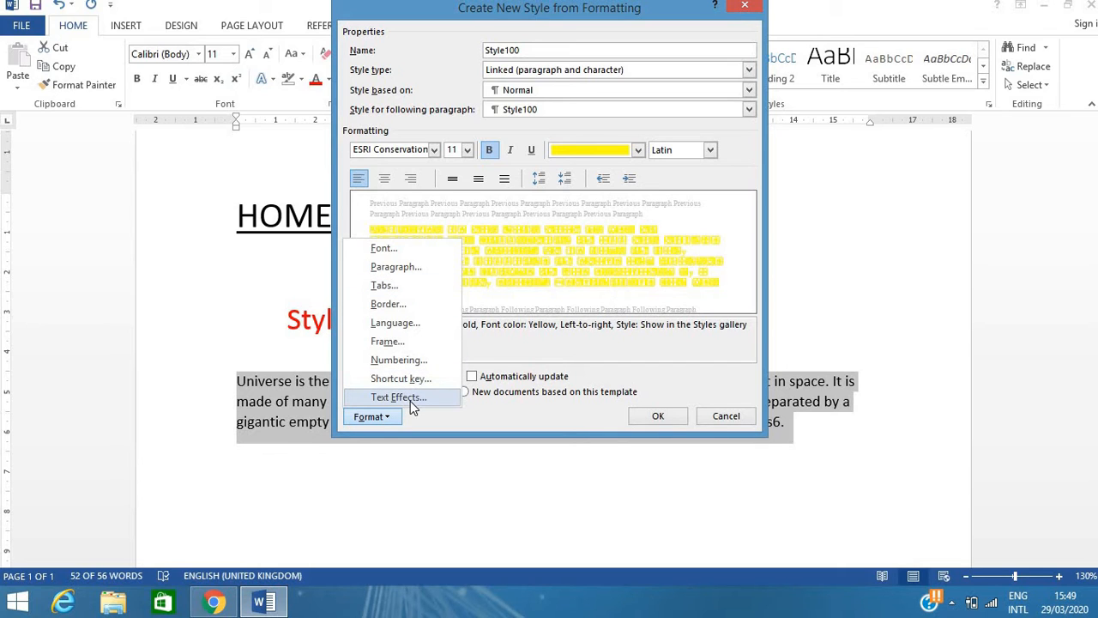
click(652, 418)
click(658, 417)
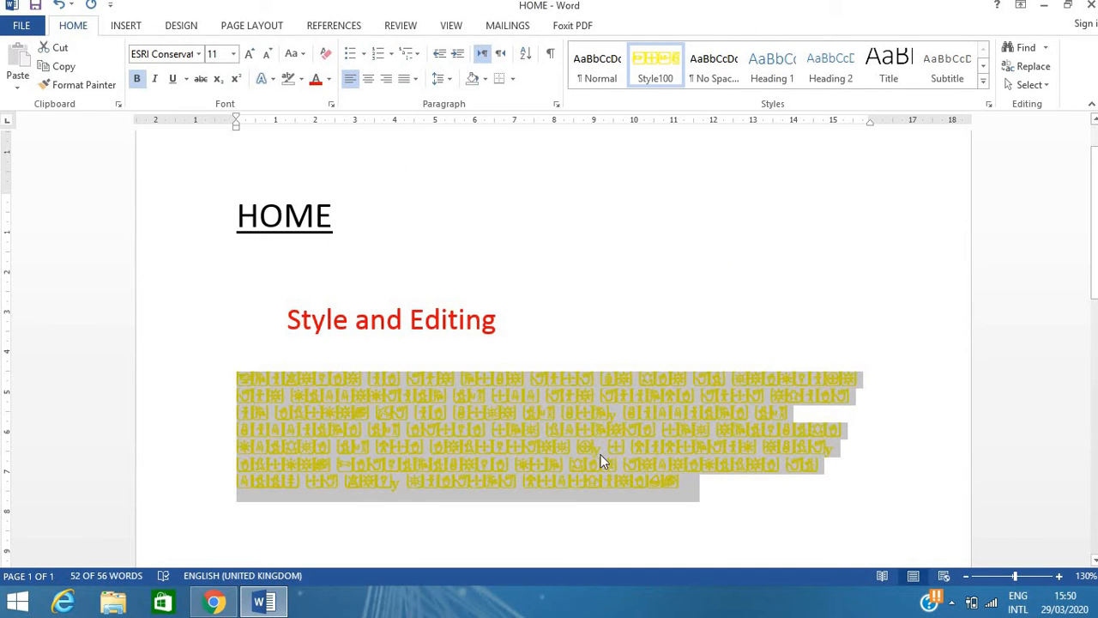
- Select the whole paragraph below the red heading and change its font color to red
click(601, 393)
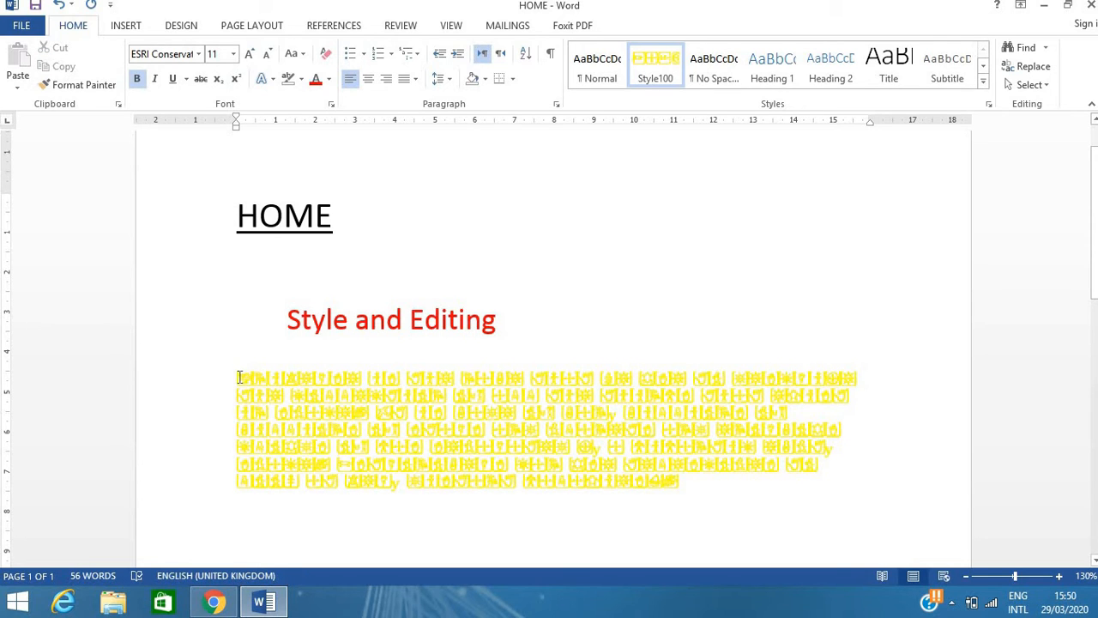
drag(239, 377, 706, 488)
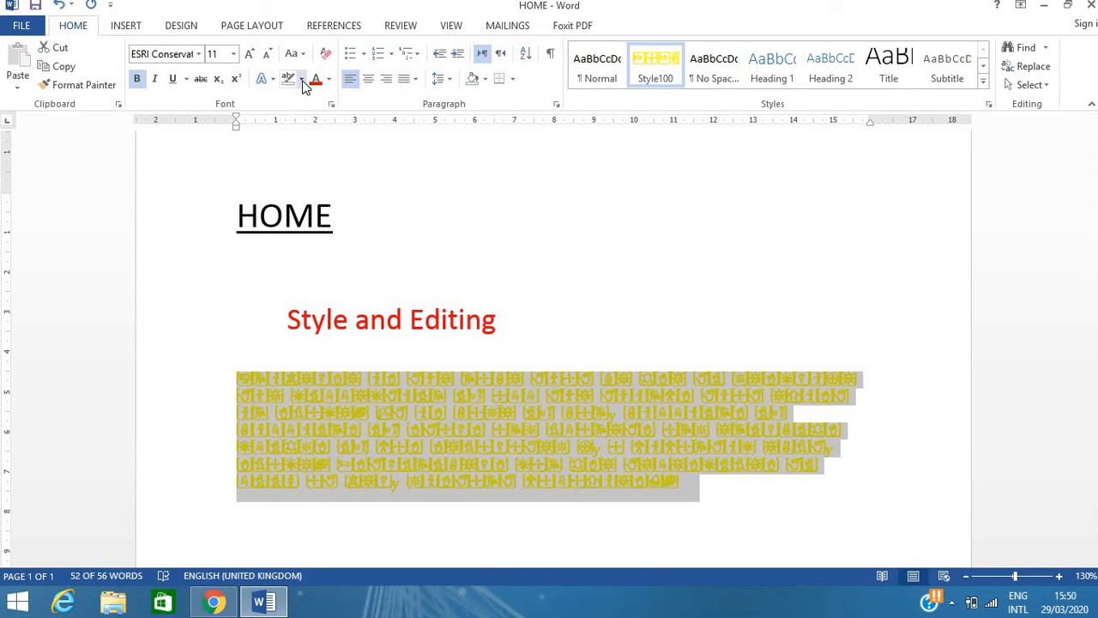
click(302, 80)
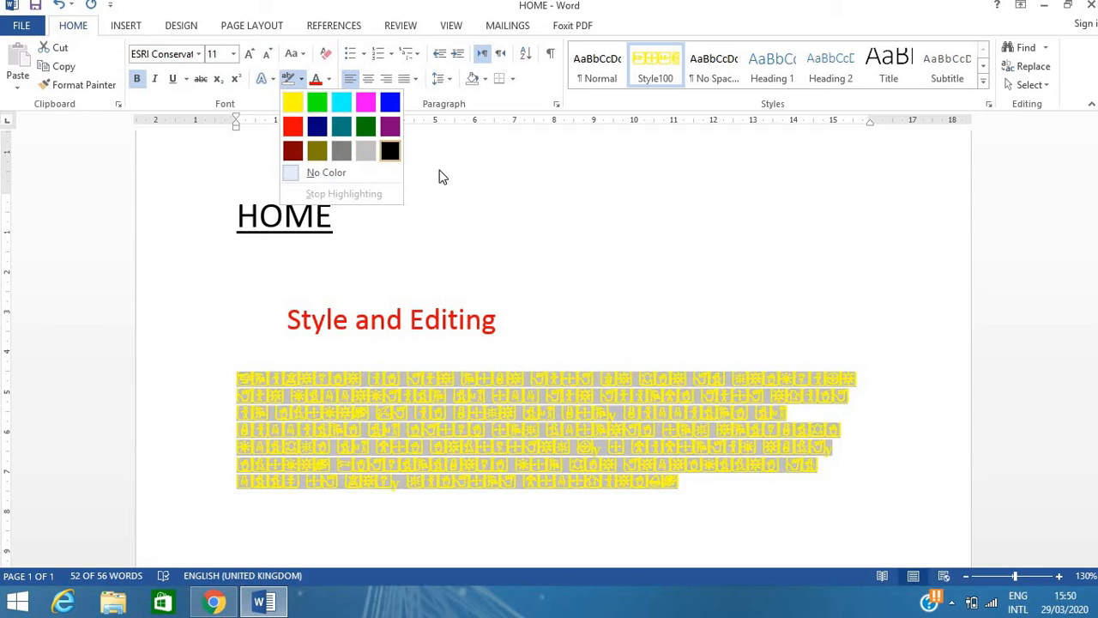
key(Escape)
click(314, 78)
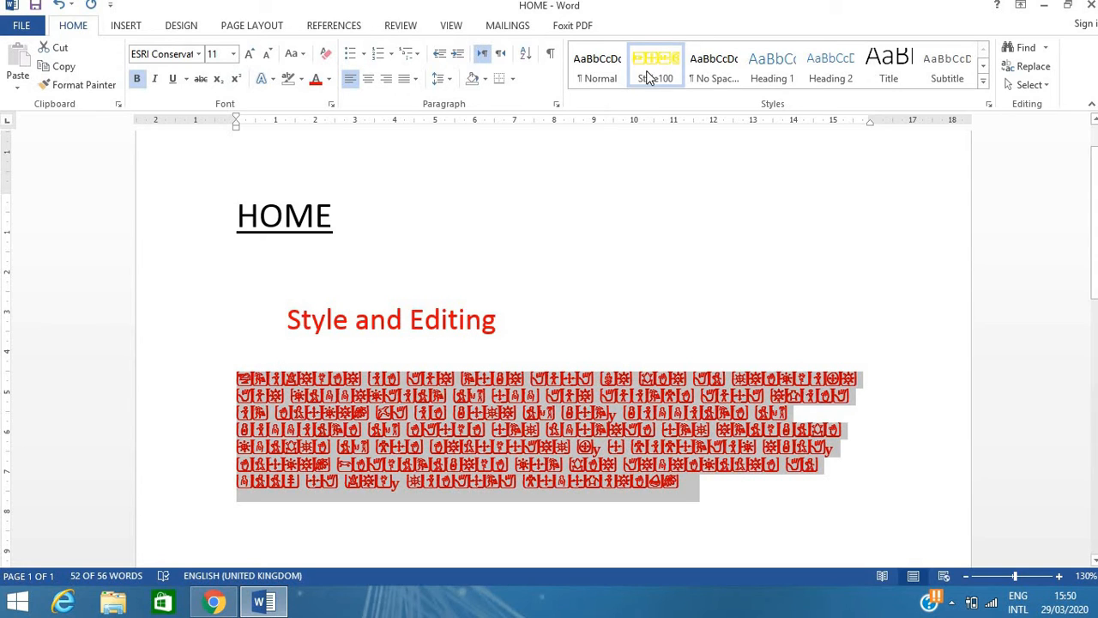
- Apply the No Spacing style to the selected paragraph and switch it back to Style100
click(704, 78)
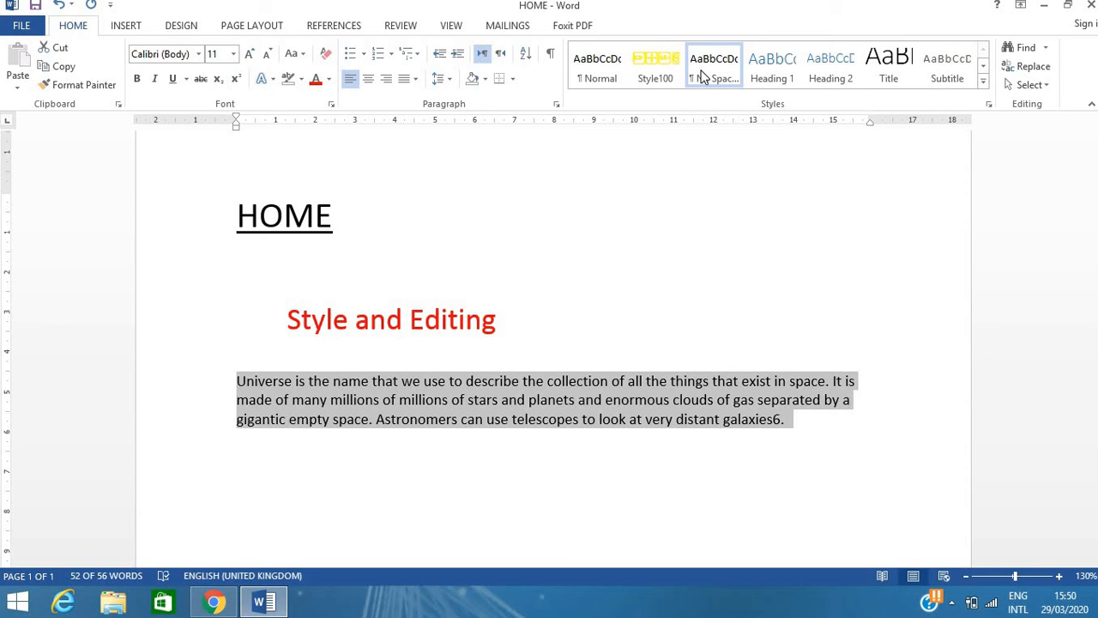
click(984, 82)
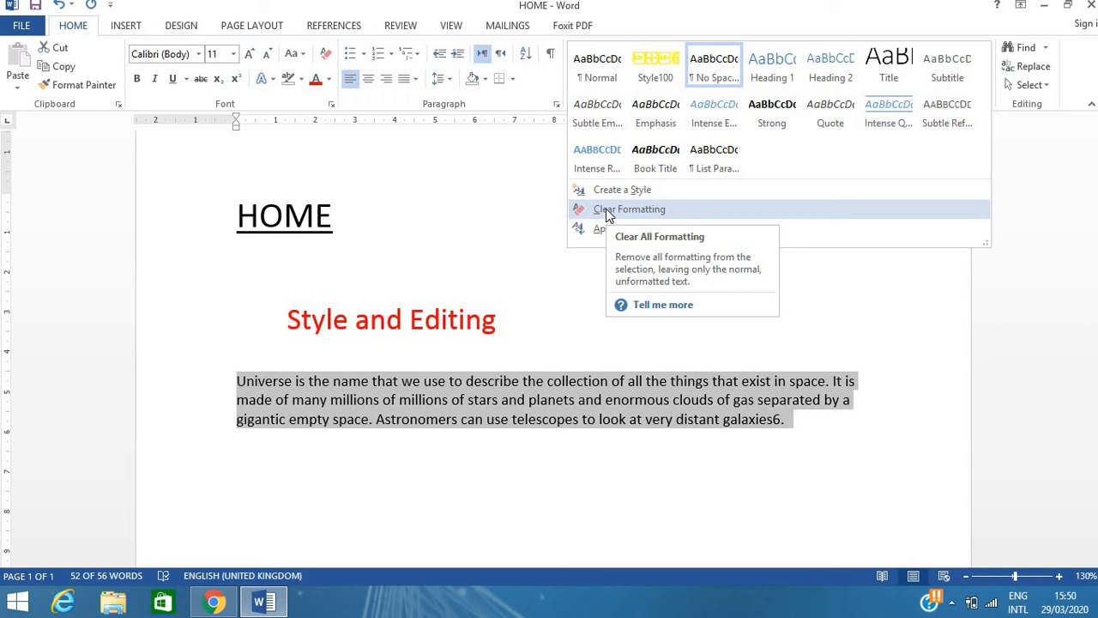
click(655, 72)
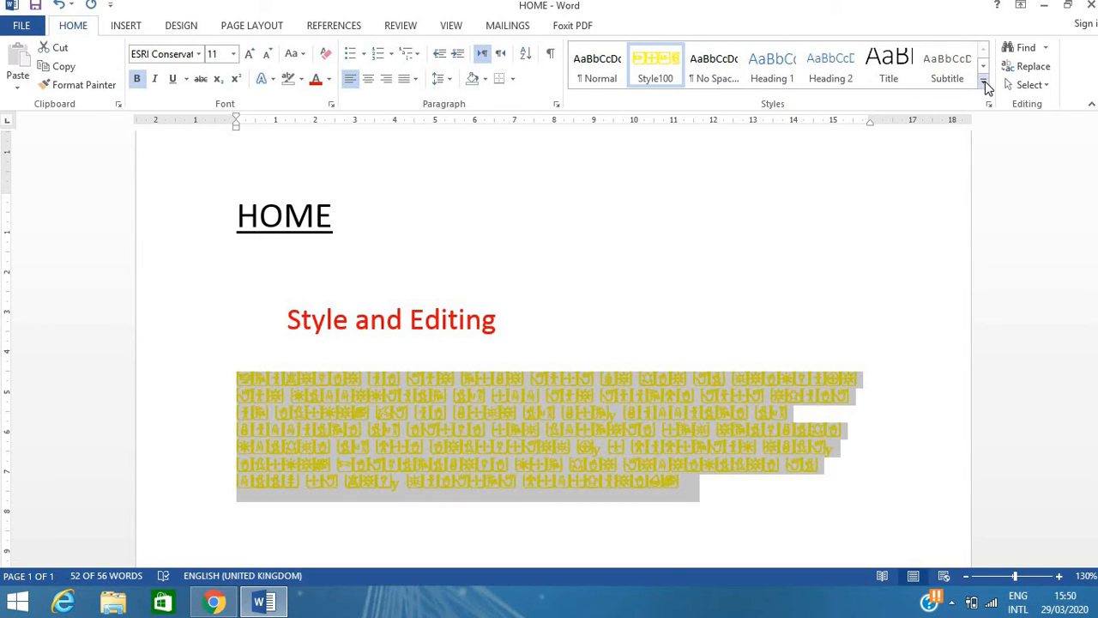
- Clear all formatting from the selected paragraph
click(984, 80)
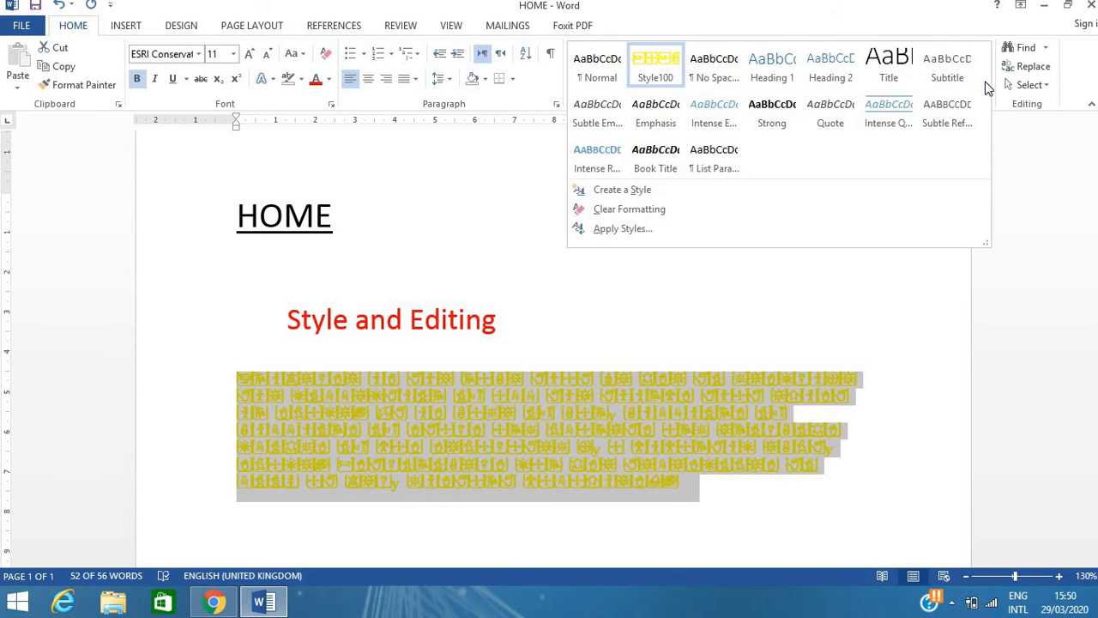
click(645, 210)
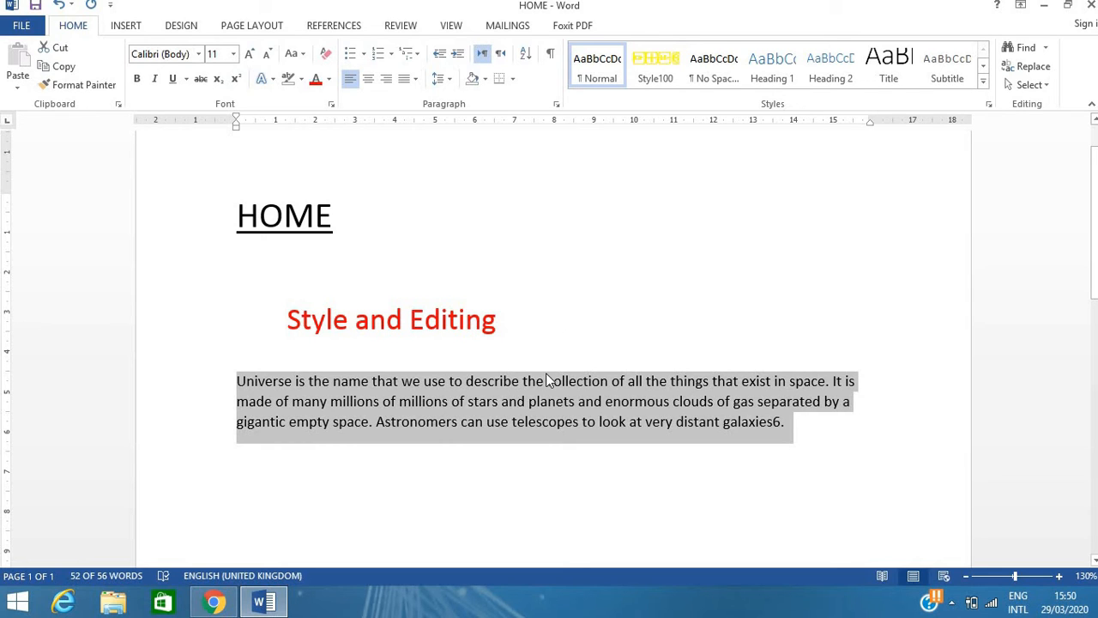
- Review the Normal style's modification settings through Apply Styles and close them without making changes
click(982, 84)
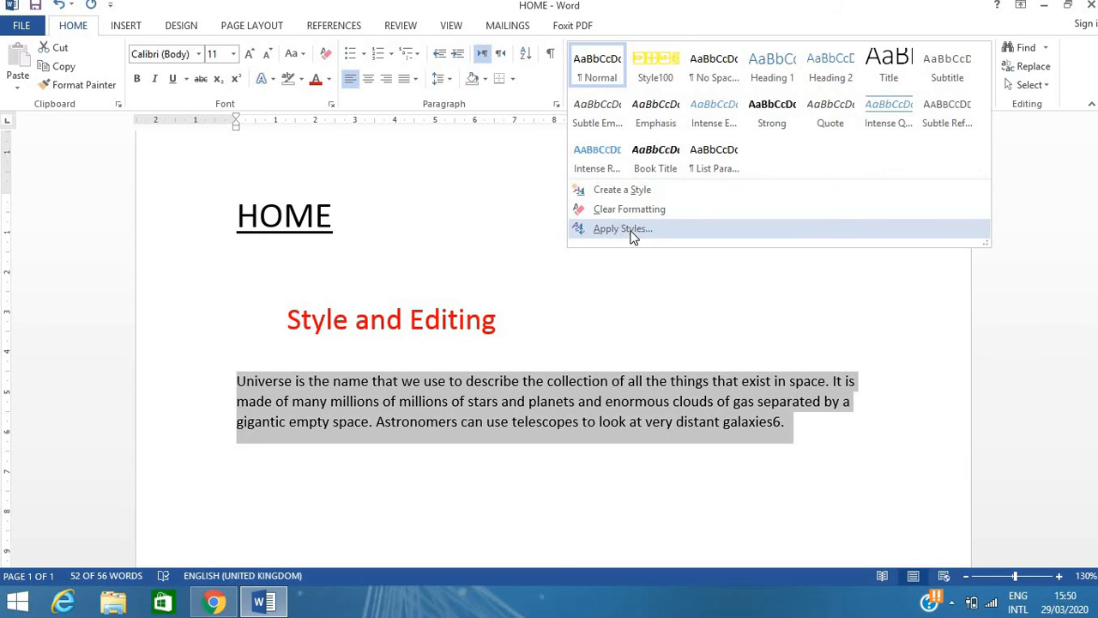
click(623, 228)
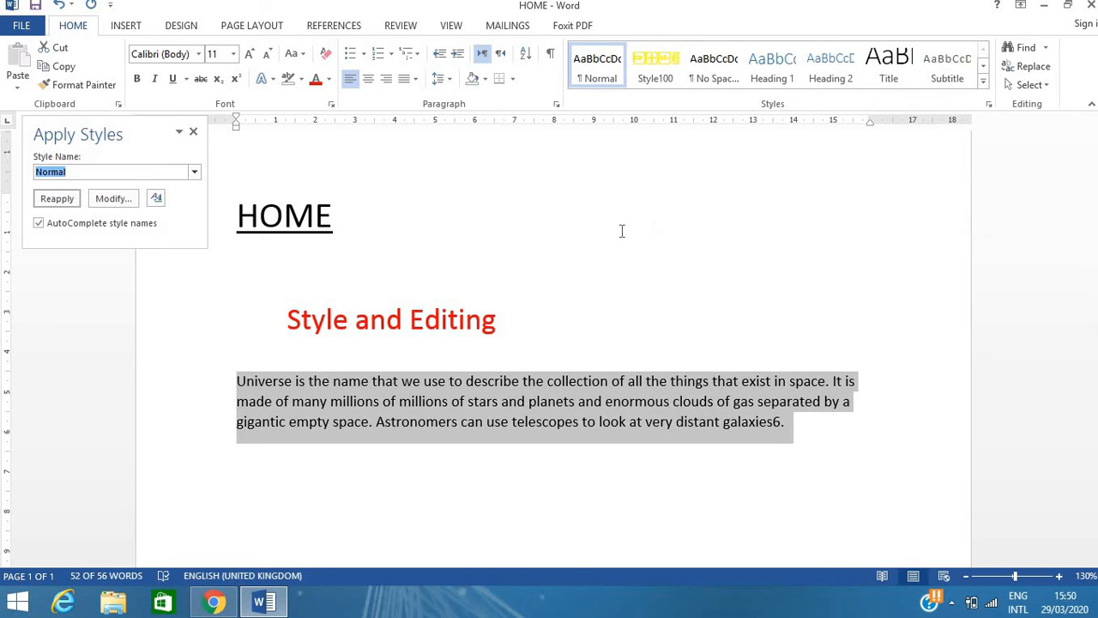
click(134, 197)
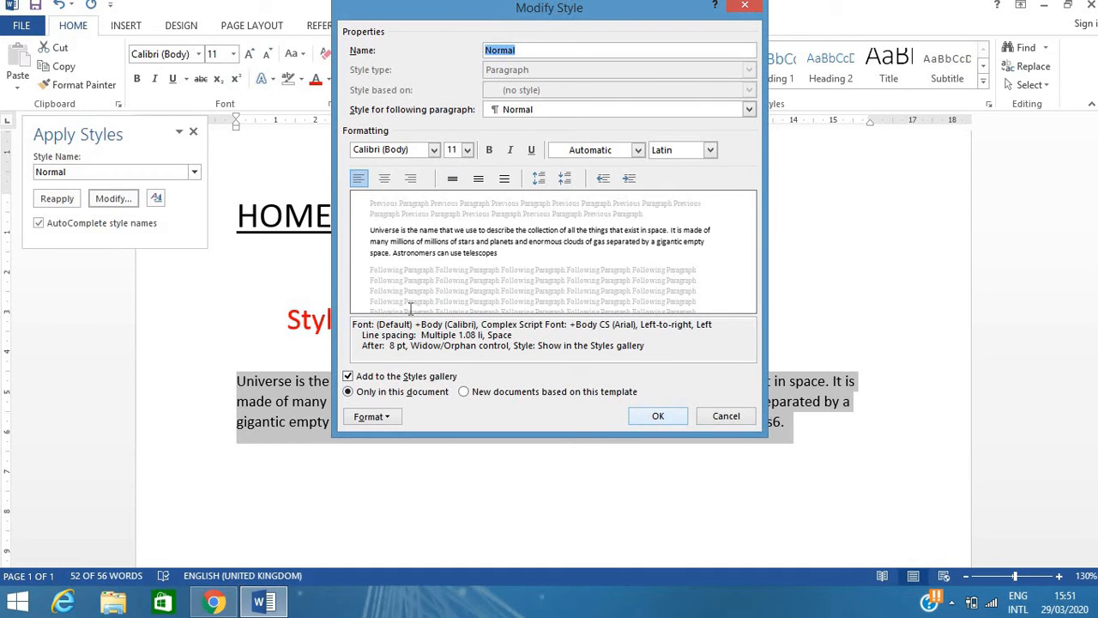
click(656, 417)
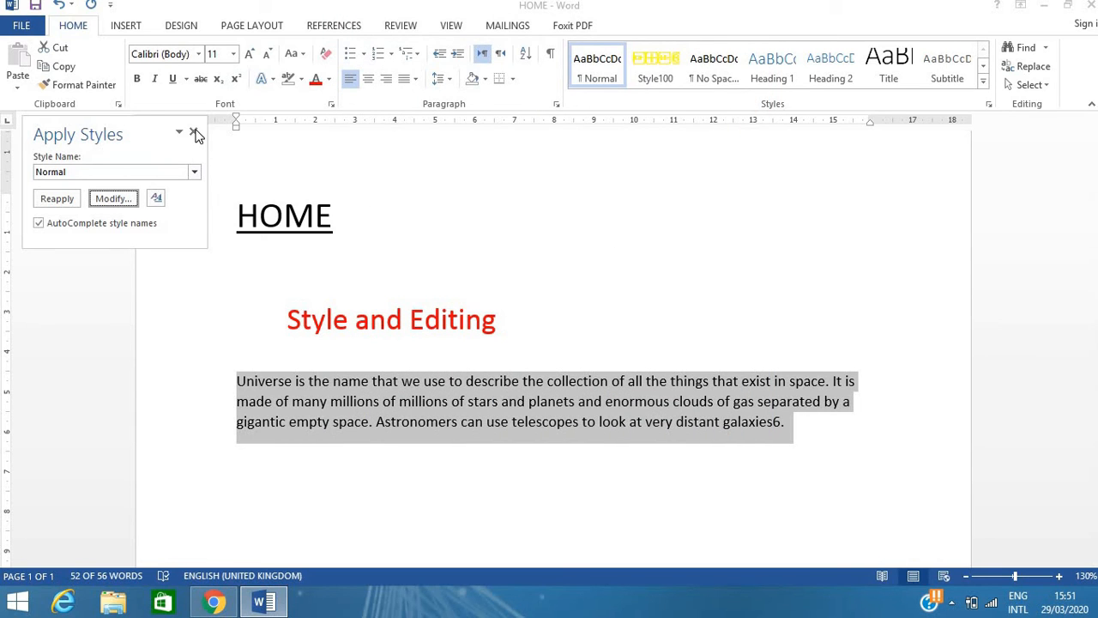
click(194, 134)
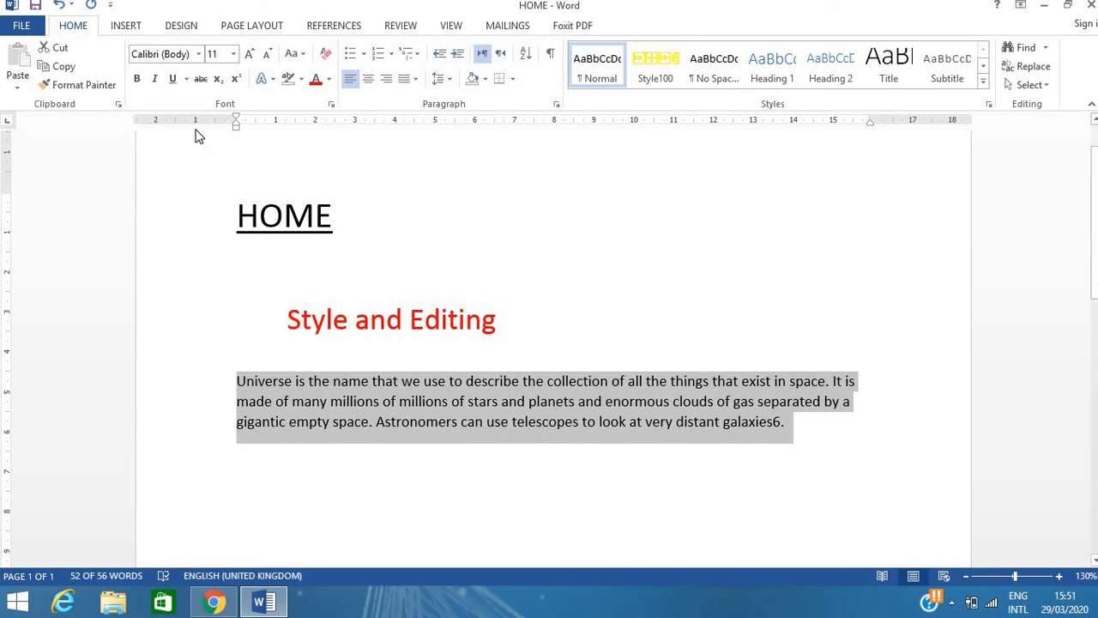
- Search the document for "star" and clear the search text
click(1026, 48)
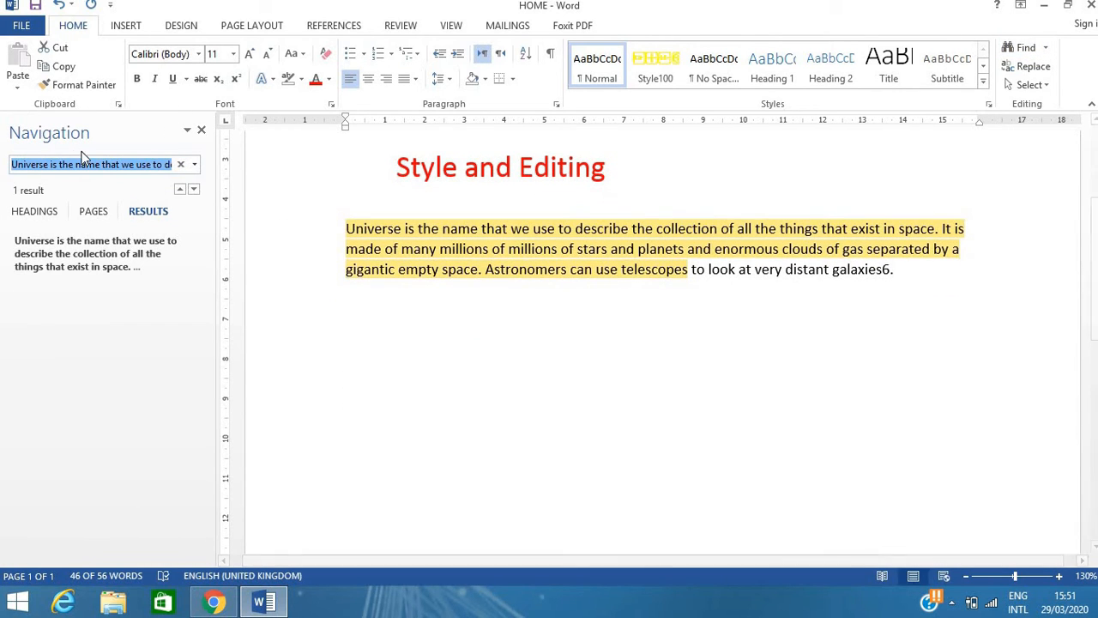
click(181, 165)
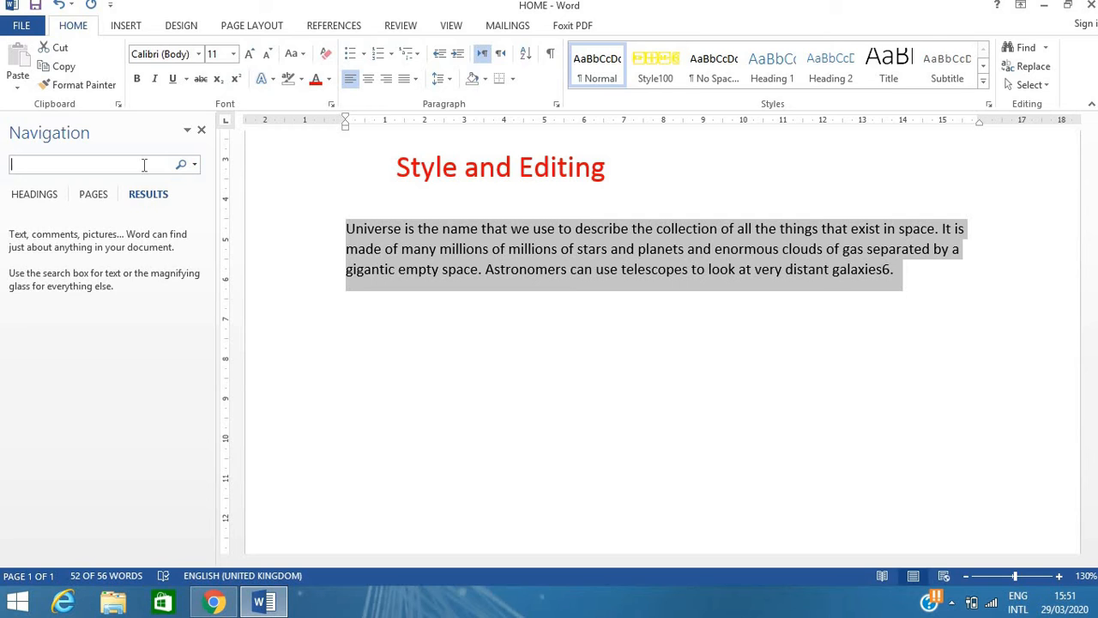
text(star)
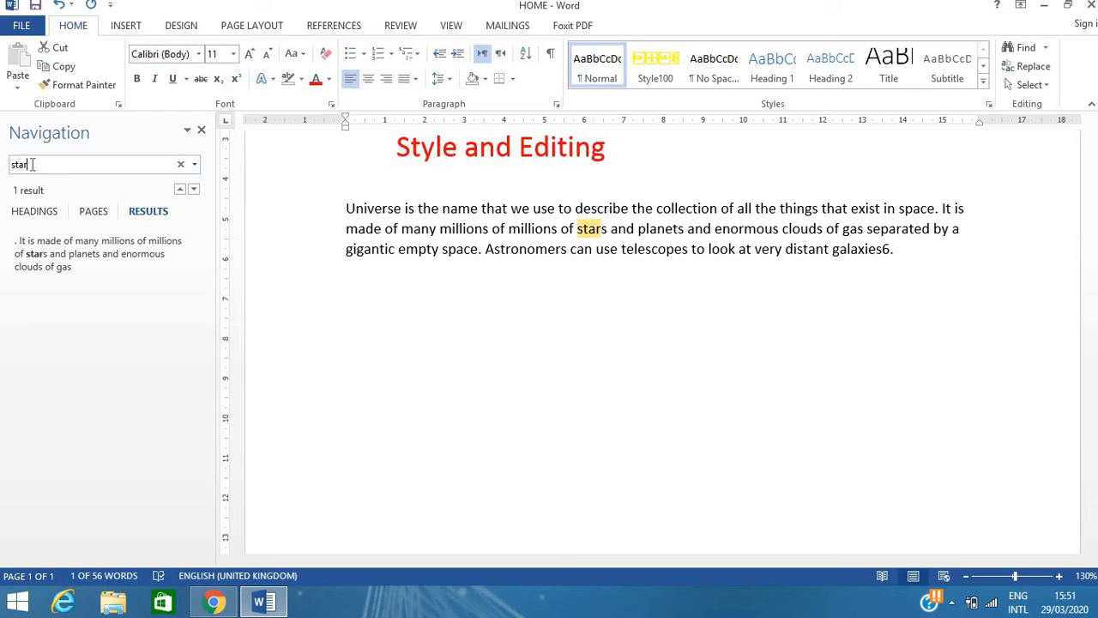
key(BackSpace)
key(BackSpace)
key(BackSpace)
key(BackSpace)
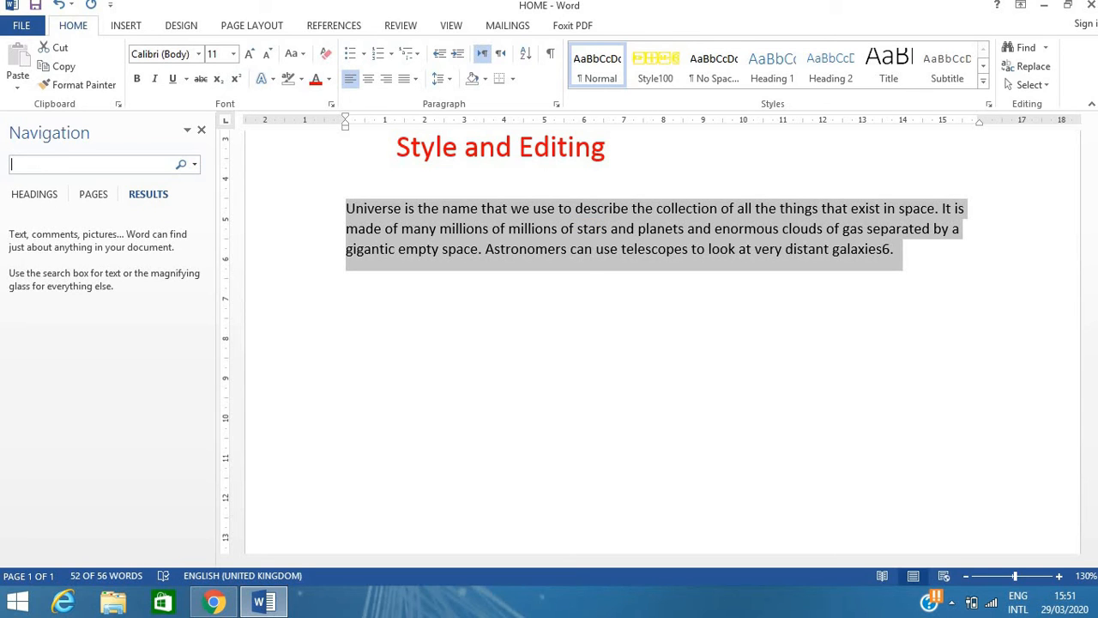
- Search the document for "jupiter"
text(jupiter)
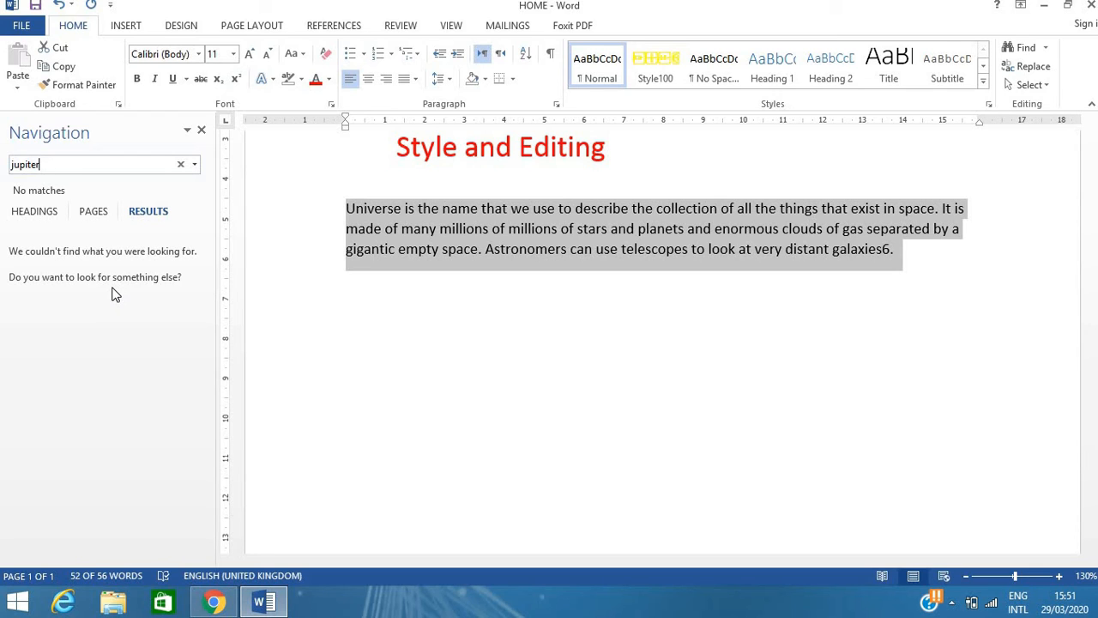
- Set up a find-and-replace operation that replaces "star" with "jupiter"
click(1039, 69)
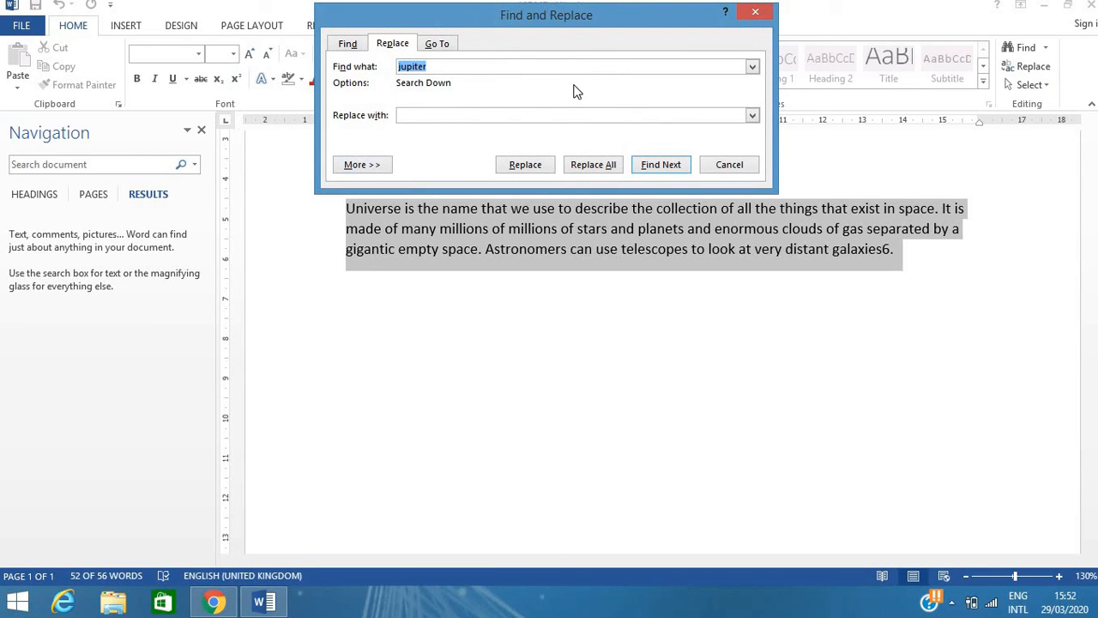
drag(548, 13, 551, 66)
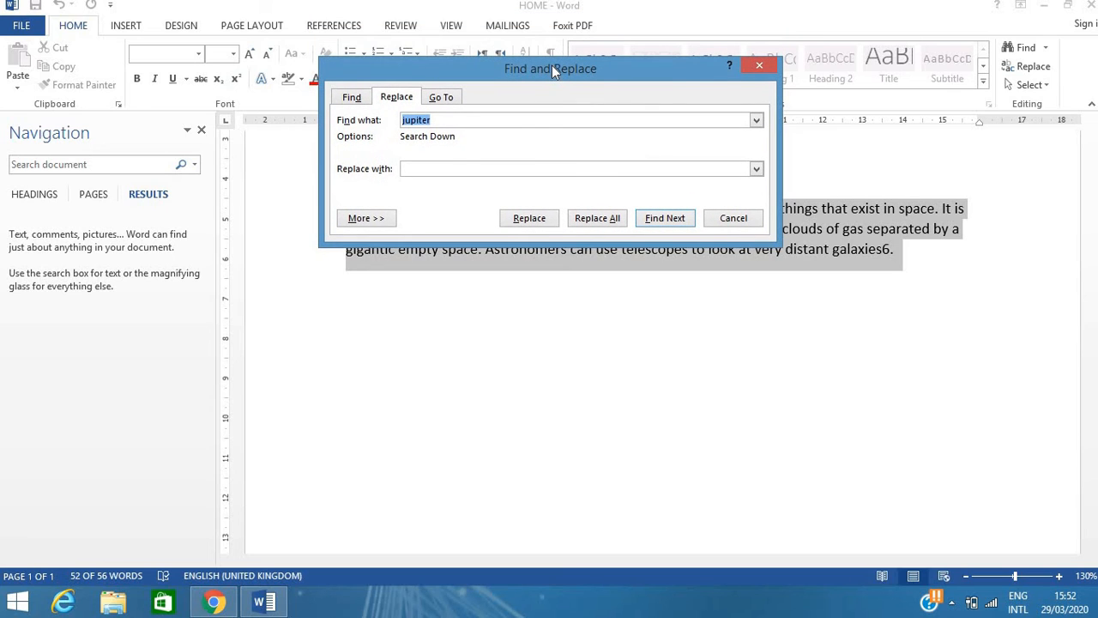
click(436, 119)
key(BackSpace)
key(BackSpace)
key(BackSpace)
key(BackSpace)
key(BackSpace)
key(BackSpace)
key(BackSpace)
text(star)
click(419, 168)
text(jupiter)
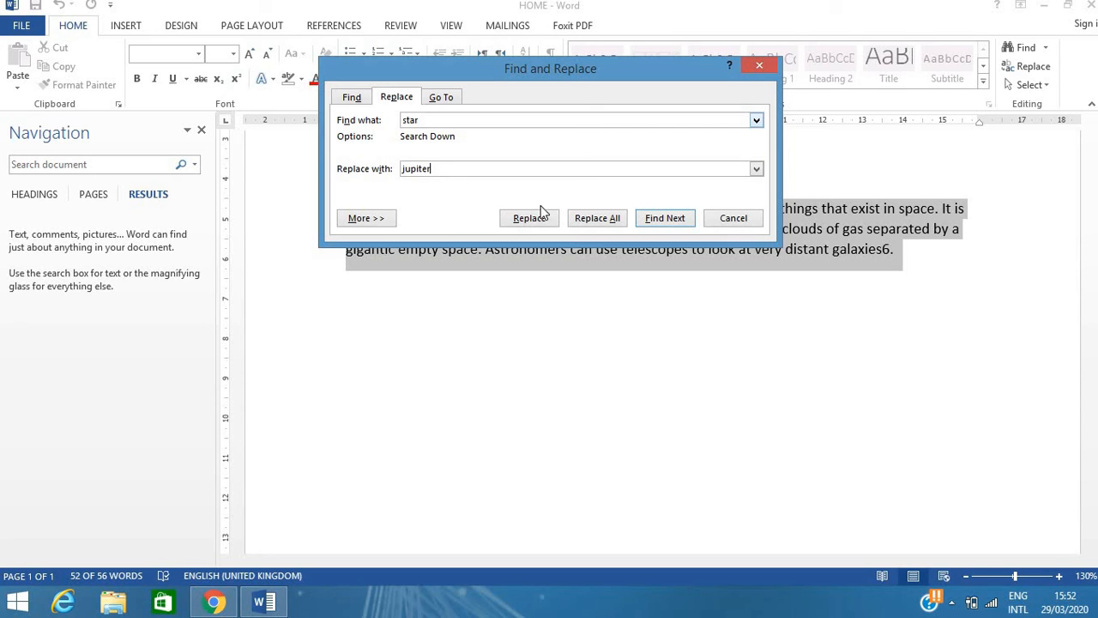
- Replace all matches in the selection and the rest of the document, including from the beginning, and close Find and Replace
click(603, 219)
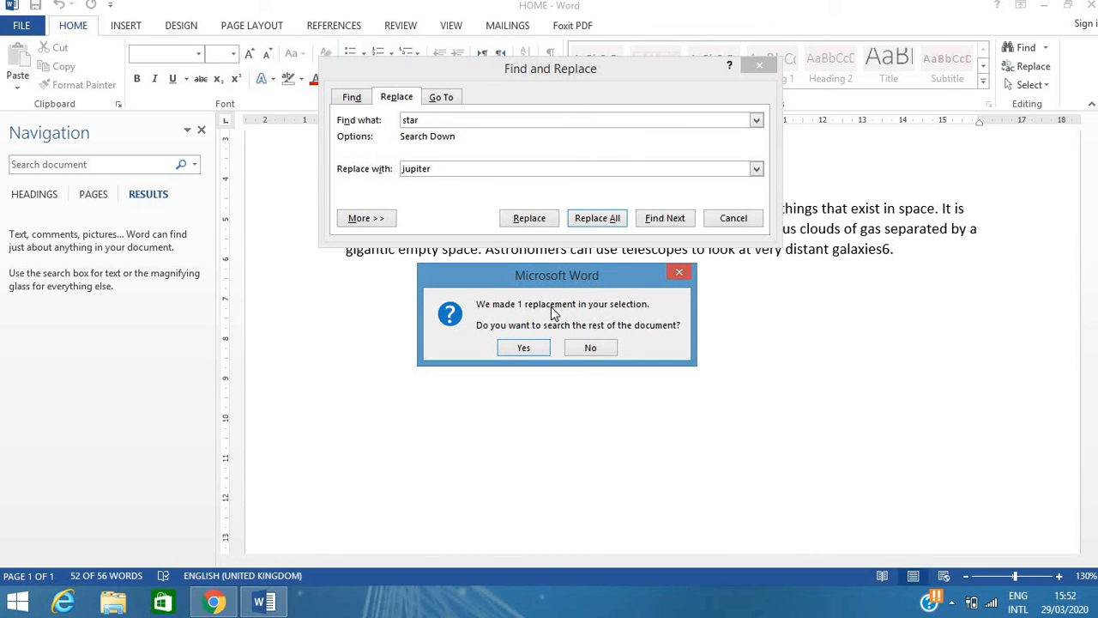
click(523, 348)
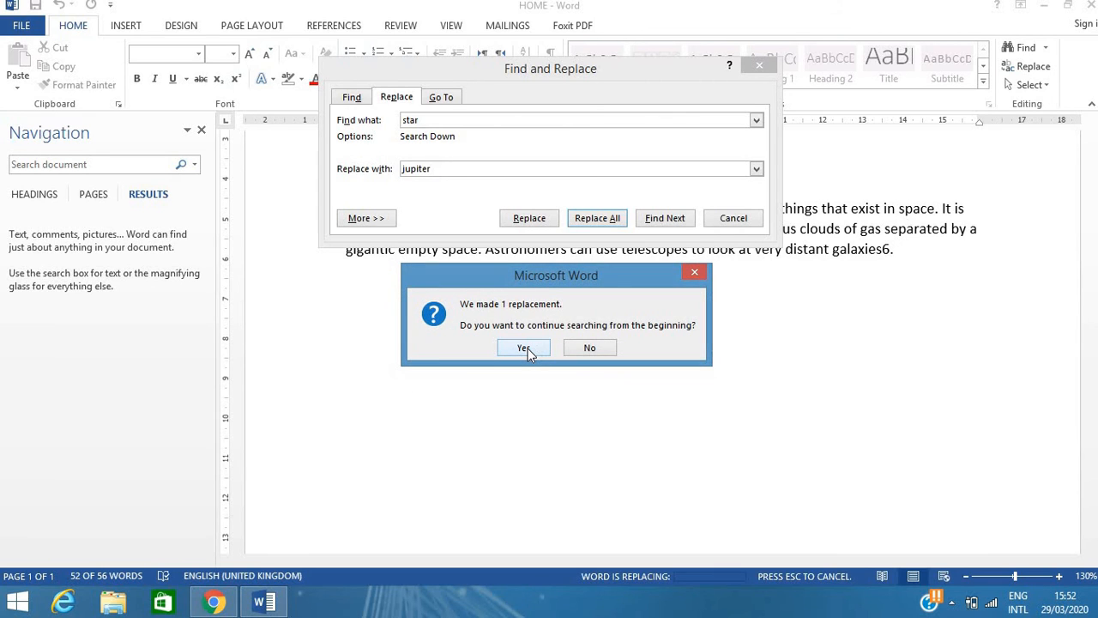
click(525, 347)
click(546, 345)
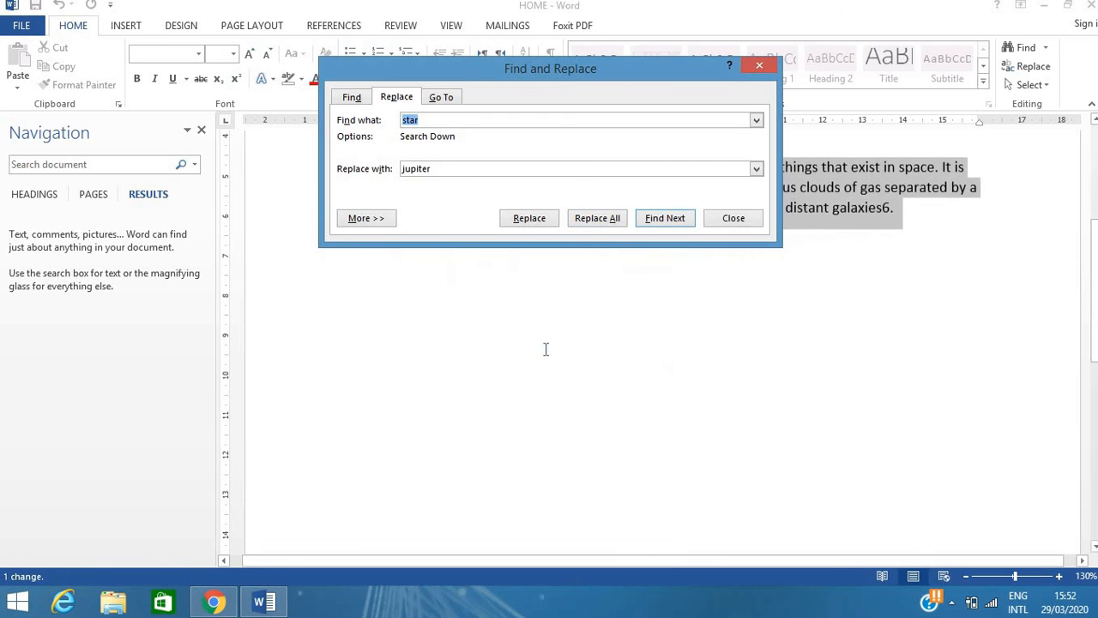
click(734, 219)
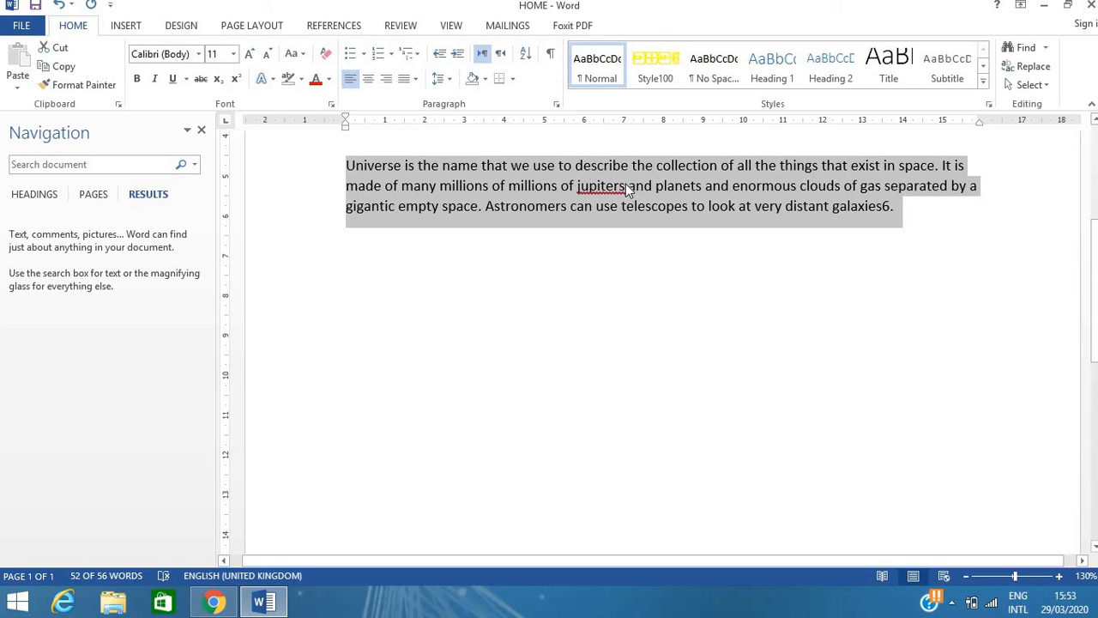
- Deselect the paragraph and select the entire contents of the document with Select All
click(1034, 86)
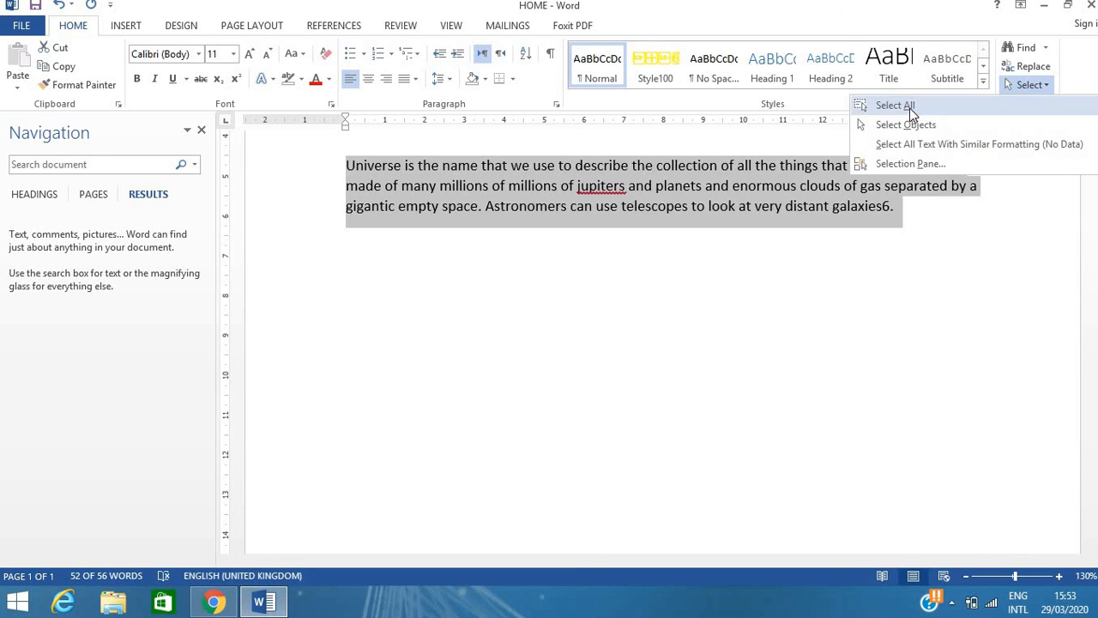
click(751, 206)
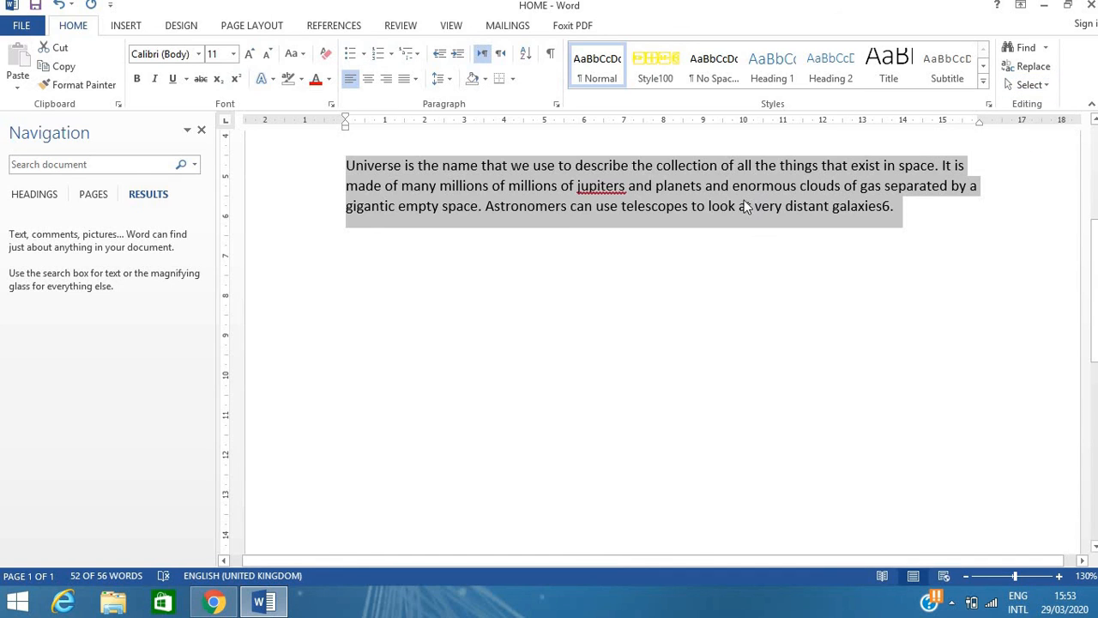
click(751, 206)
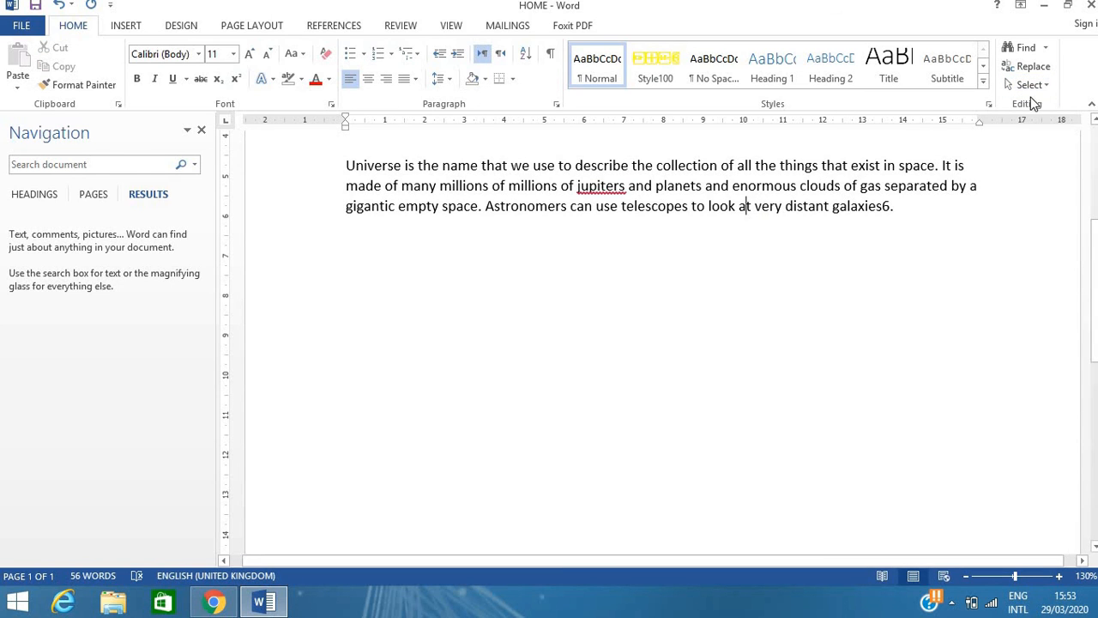
click(1035, 86)
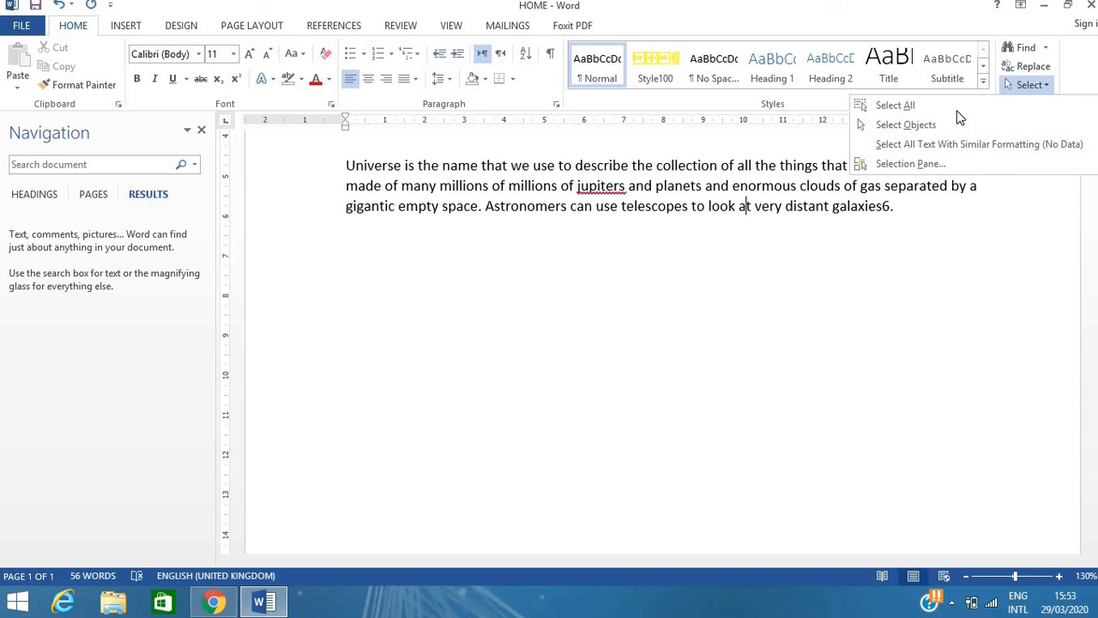
click(881, 105)
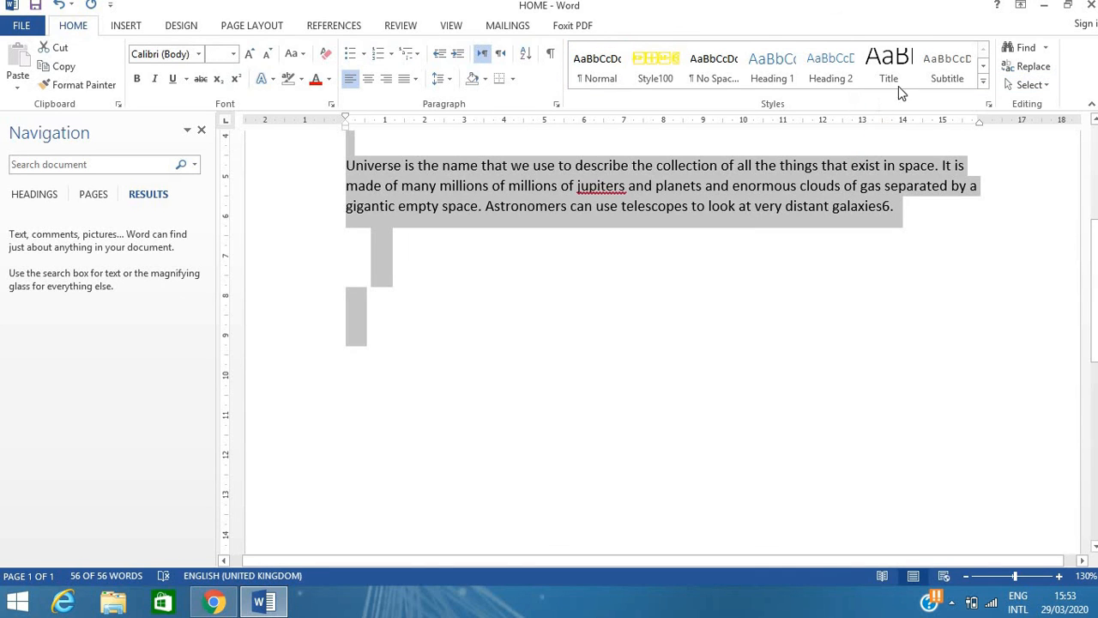
- Clear the whole-document selection and place the cursor at the end of the paragraph about the universe
click(1039, 86)
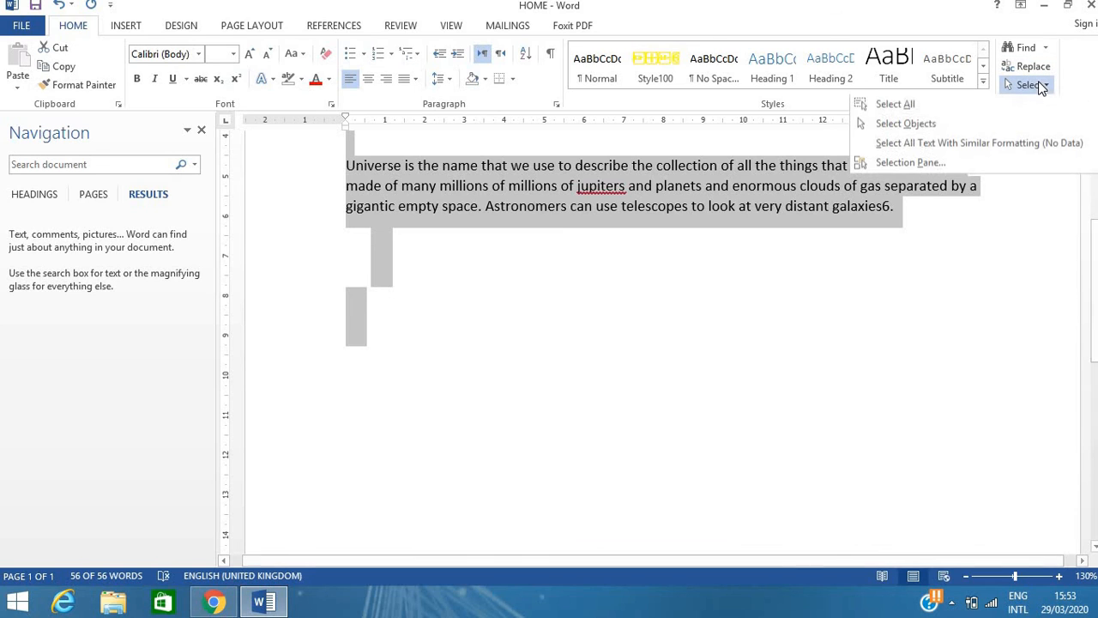
click(853, 231)
click(882, 225)
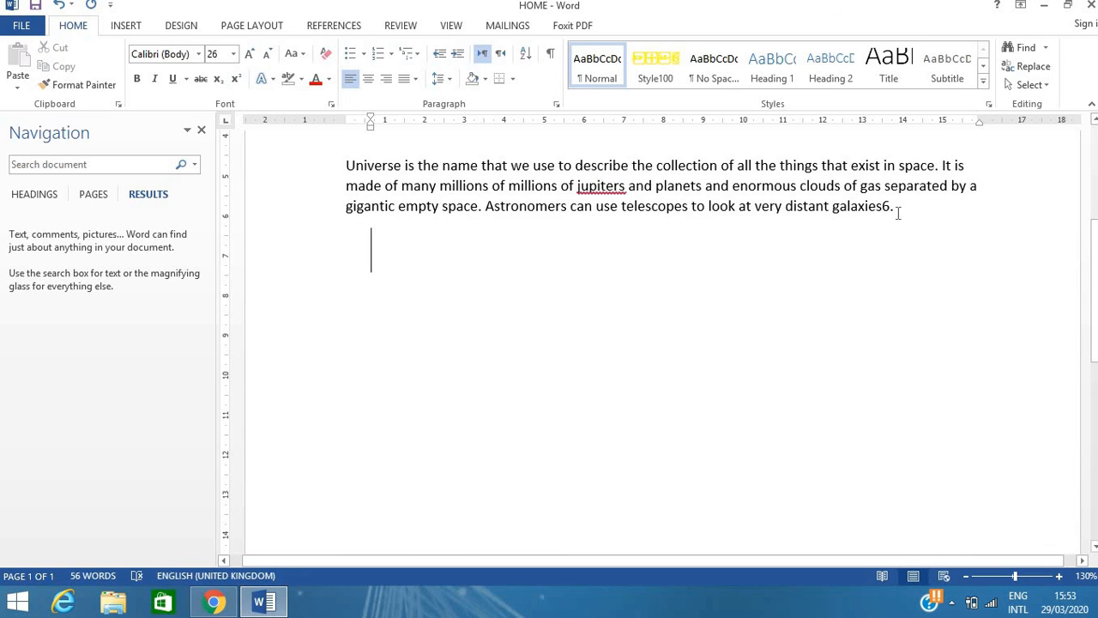
click(896, 208)
- Turn on Select Objects mode and display the Selection pane
click(1032, 86)
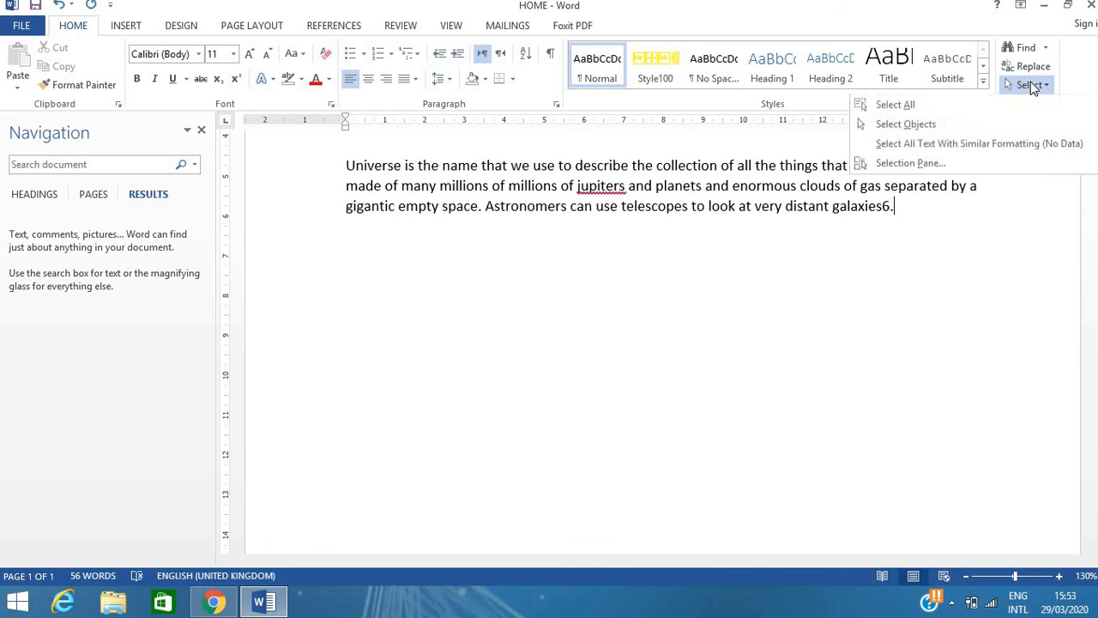
click(932, 127)
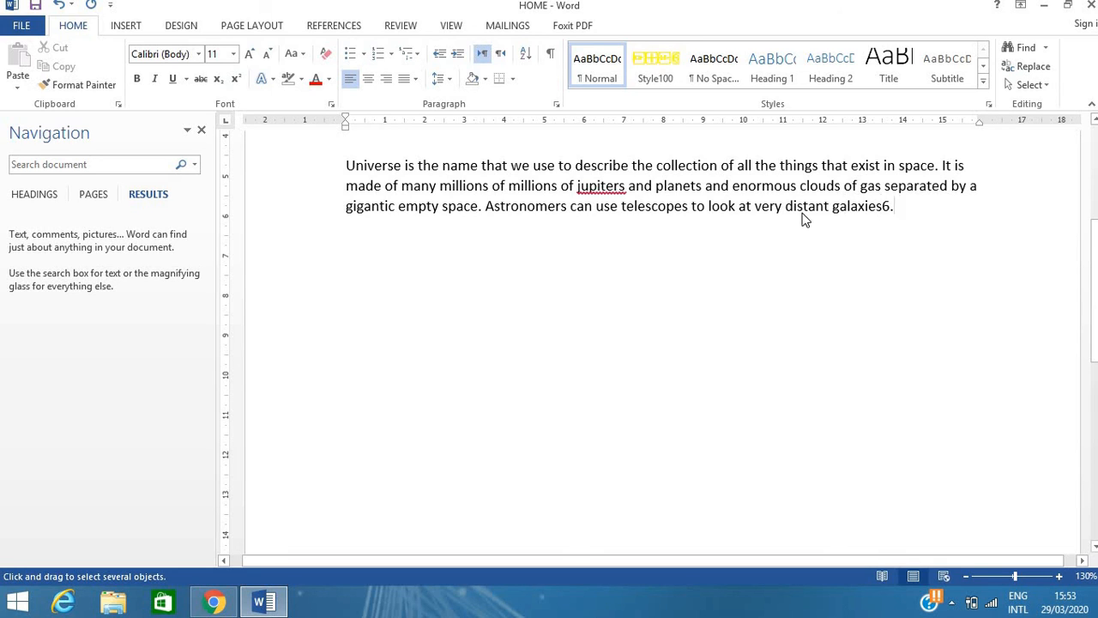
click(1030, 85)
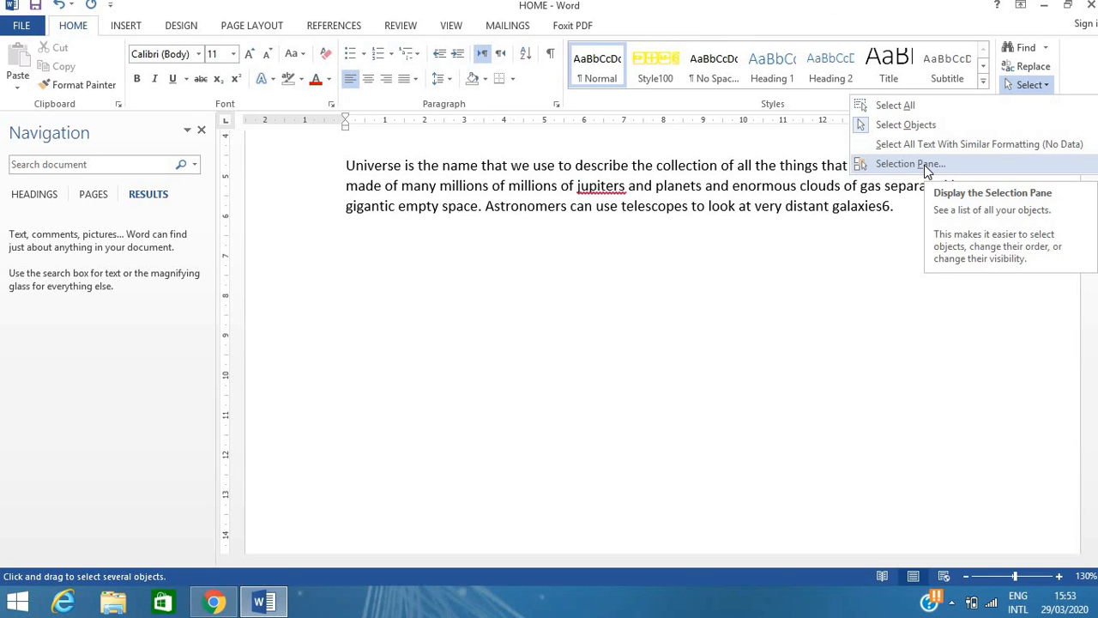
click(924, 165)
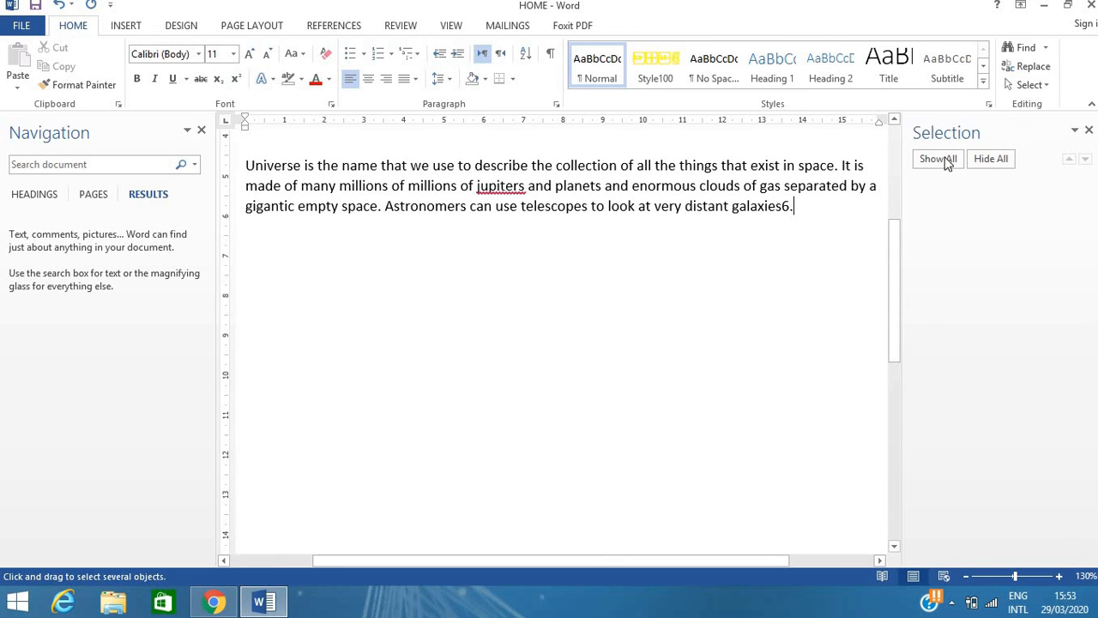